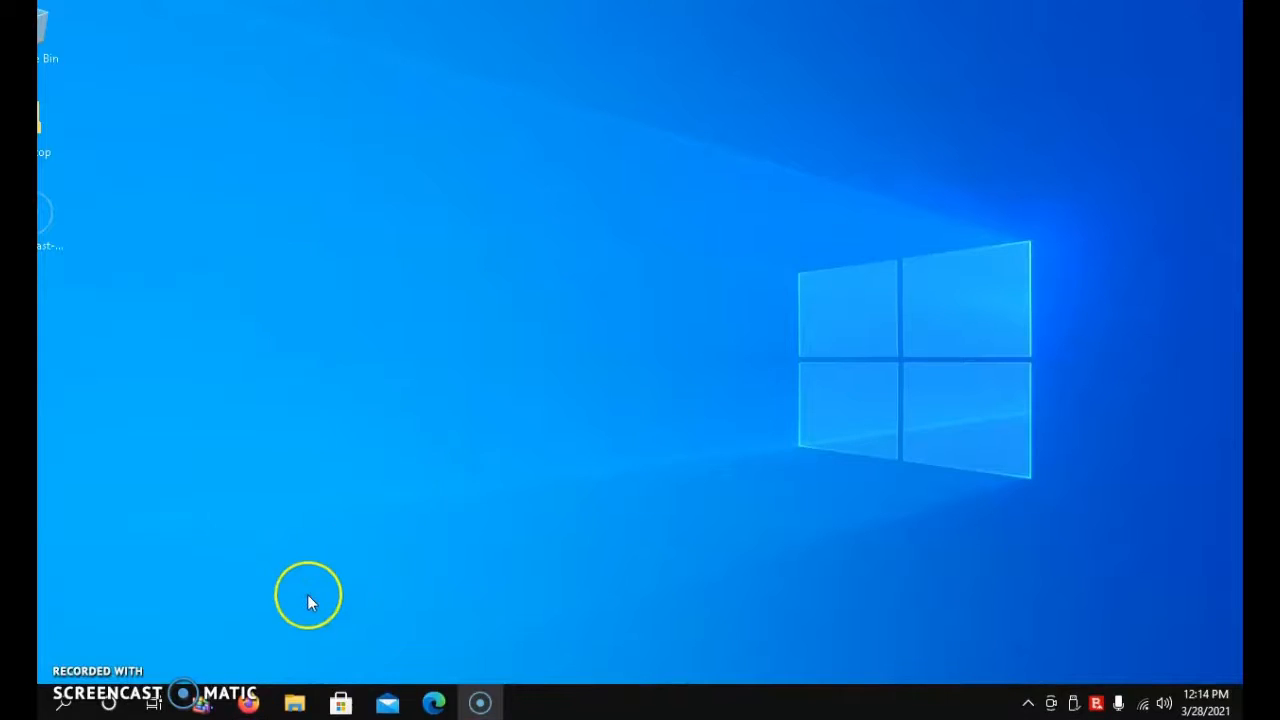
Step: Switch to the Firefox window showing the VirtualBox website and open the VirtualBox 6.1 download page
mouse_move(248, 698)
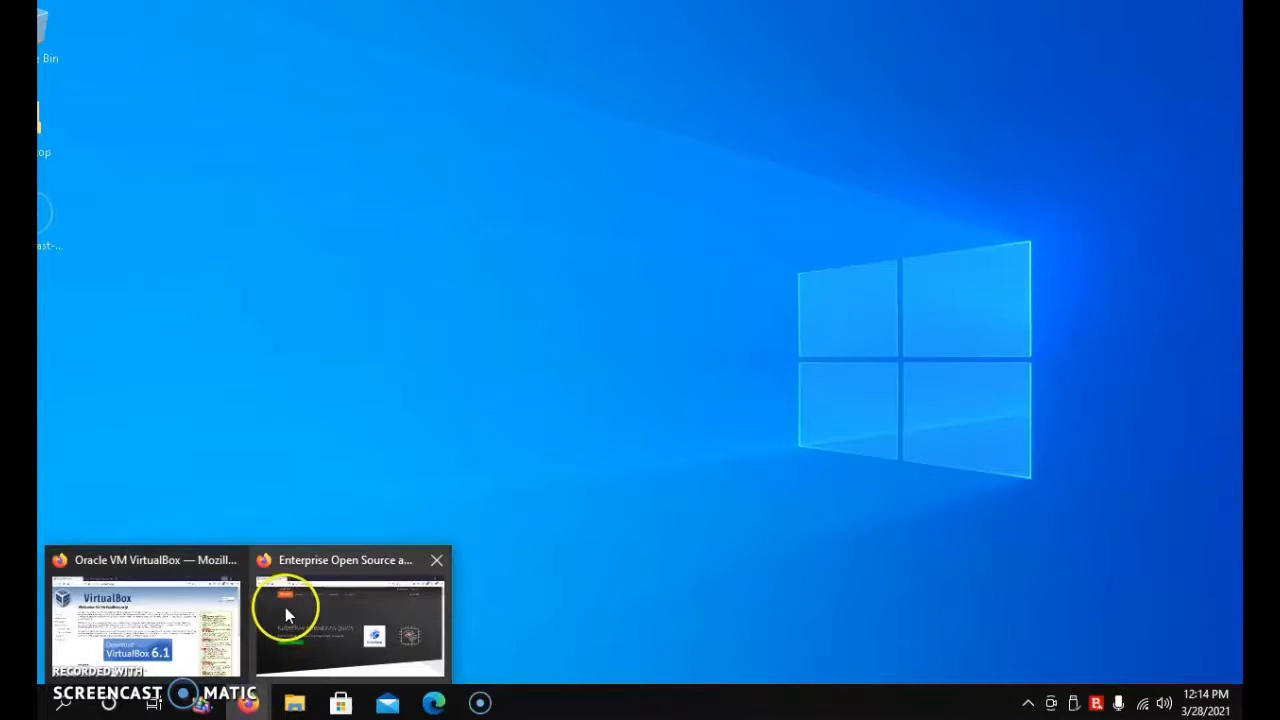
left_click(210, 602)
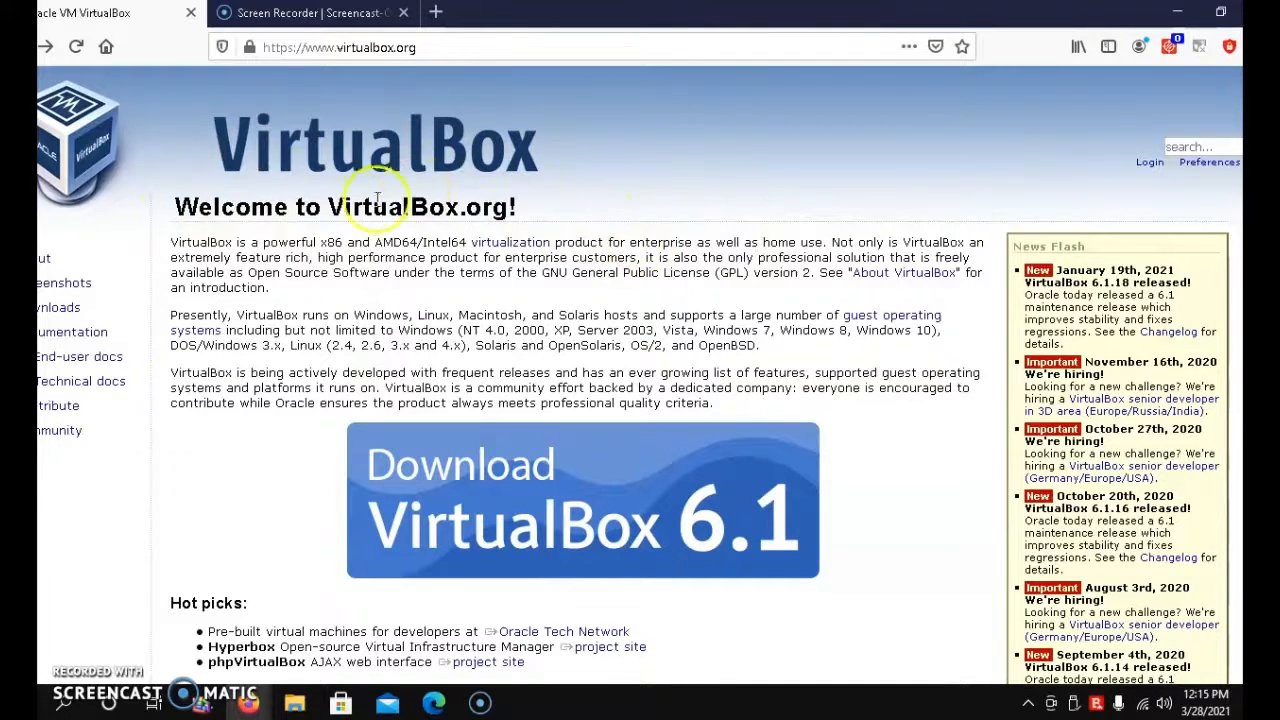
left_click(463, 510)
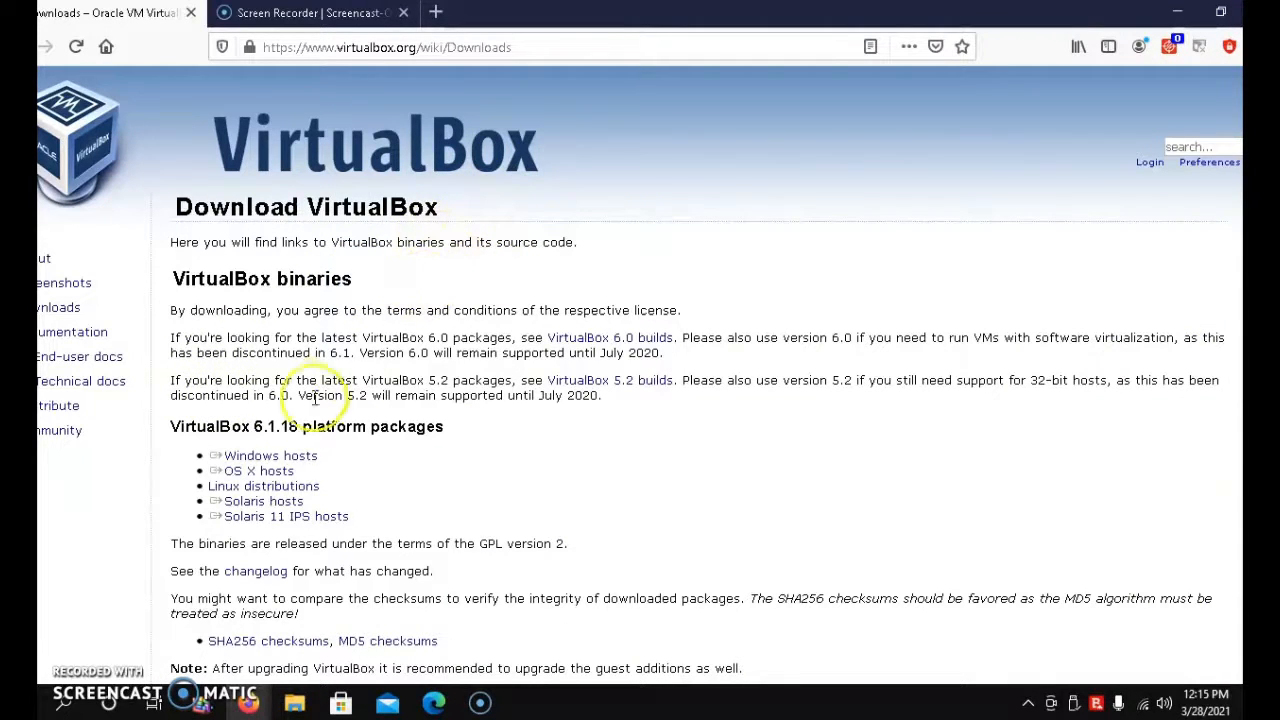
Step: Download the VirtualBox 6.1.18 platform package for Windows hosts, saving the installer file
key("Tab")
key("Tab")
key("Tab")
key("Tab")
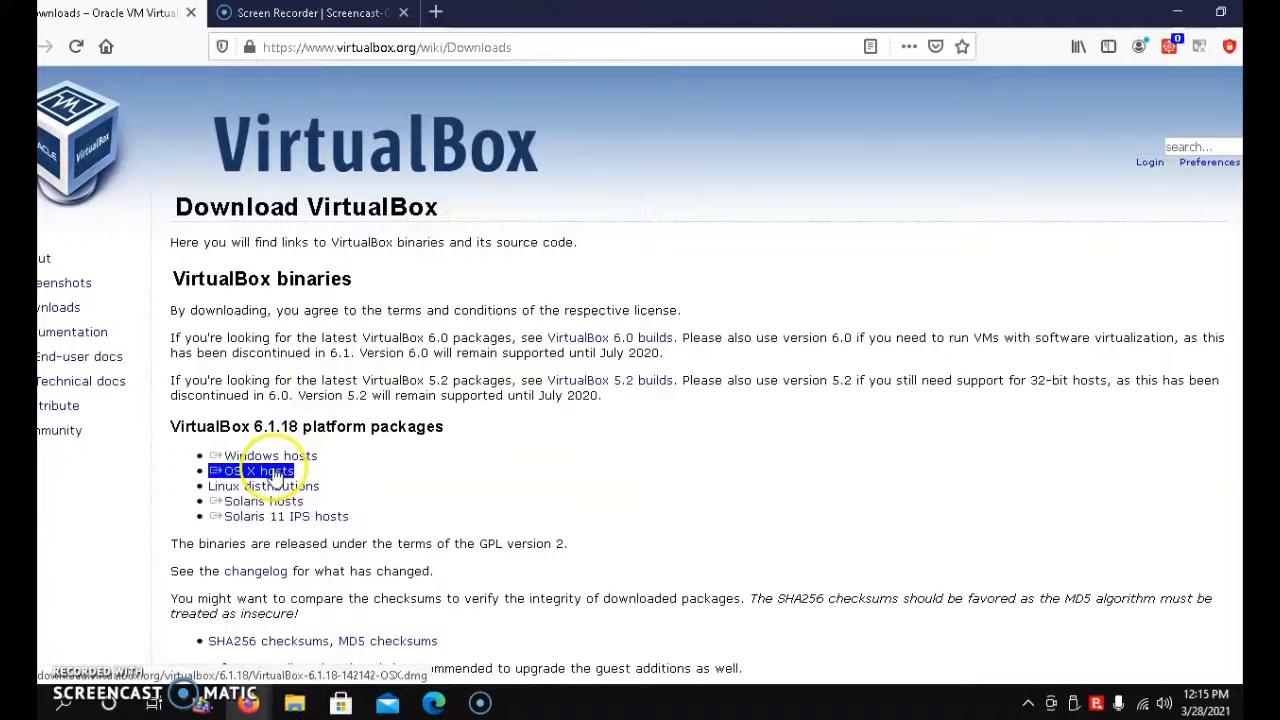
key("Tab")
key("shift+Tab")
key("shift+Tab")
key("shift+Tab")
key("shift+Tab")
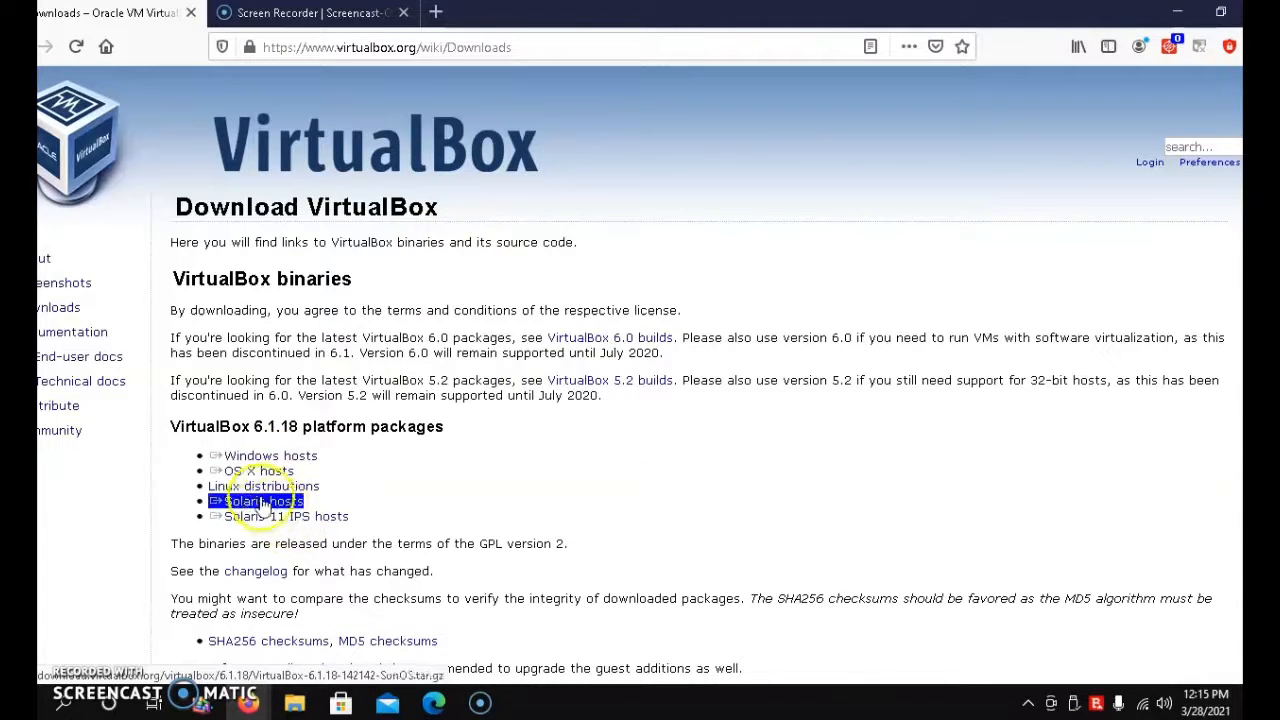
left_click(270, 456)
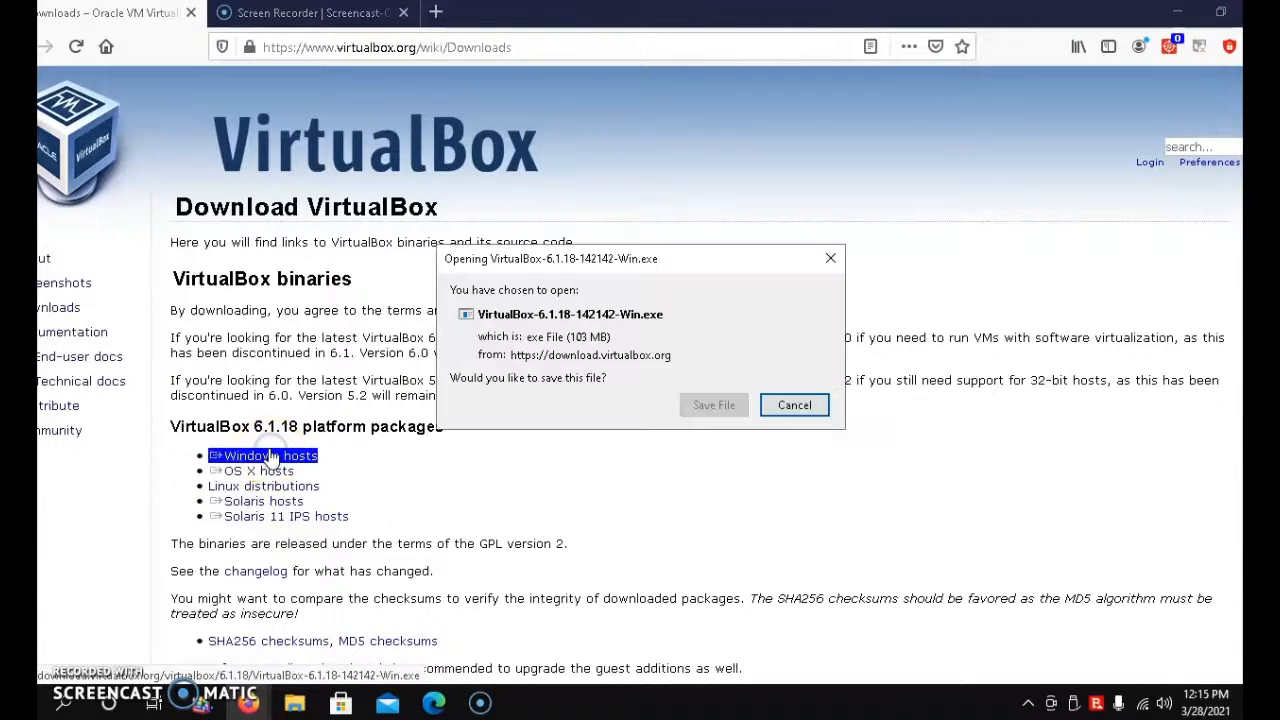
left_click(714, 405)
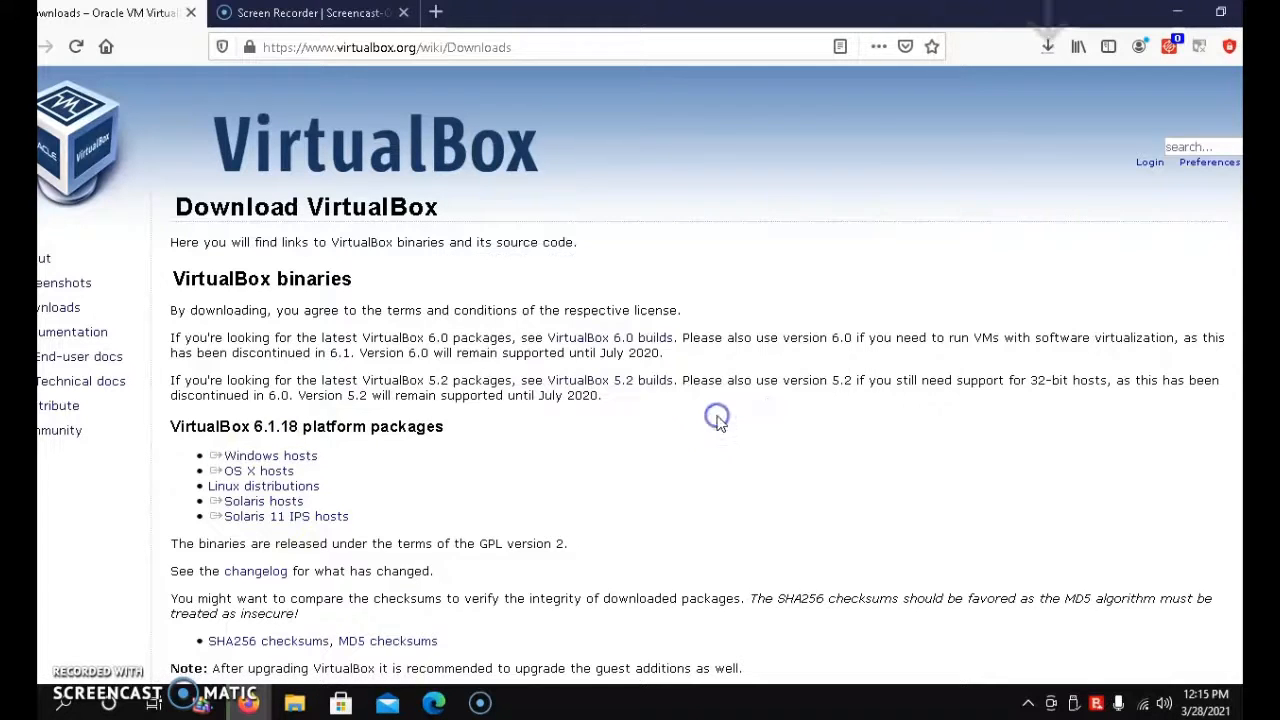
left_click(1047, 46)
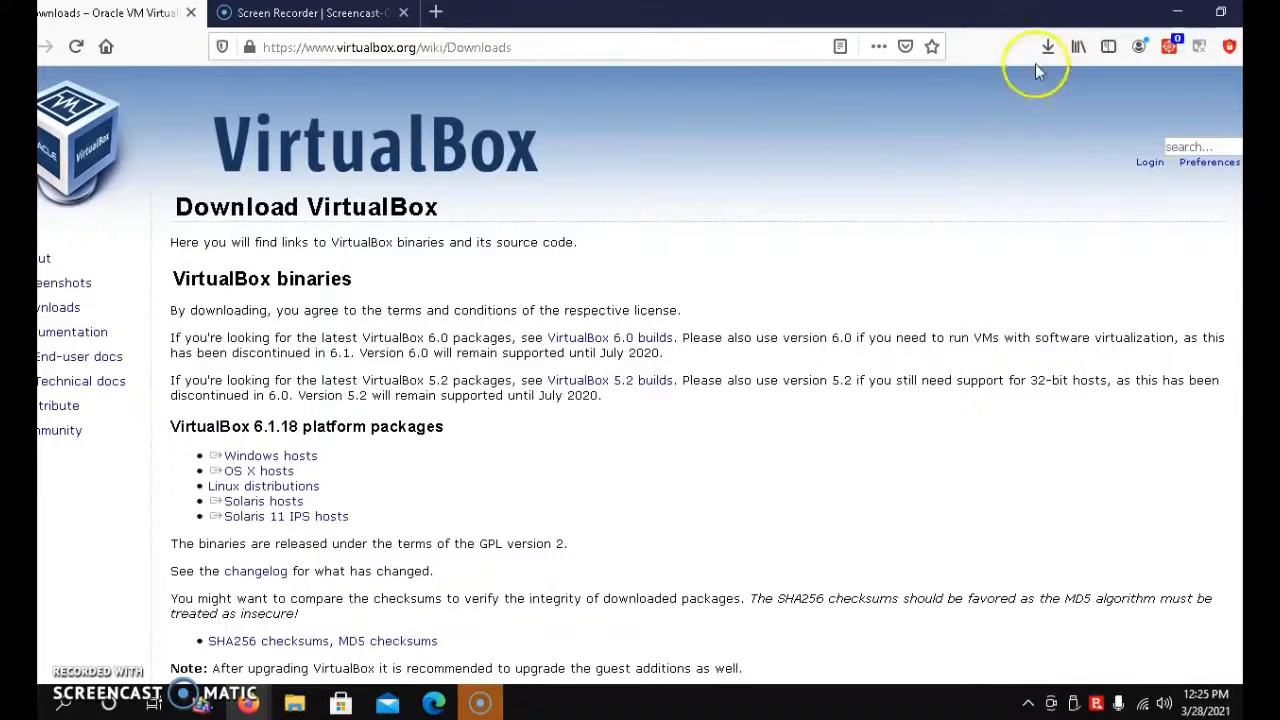
Step: Launch the downloaded VirtualBox 6.1.18 installer and accept the default features, install location and setup options
left_click(1045, 47)
left_click(905, 88)
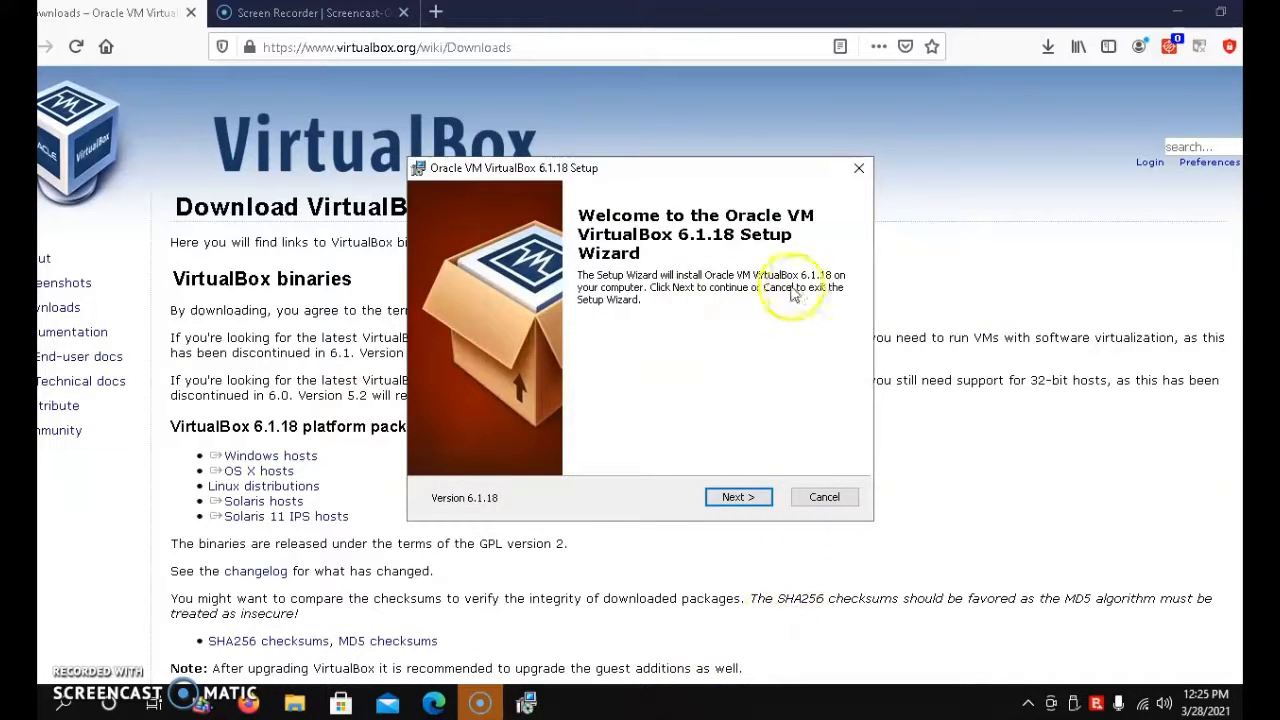
left_click(738, 494)
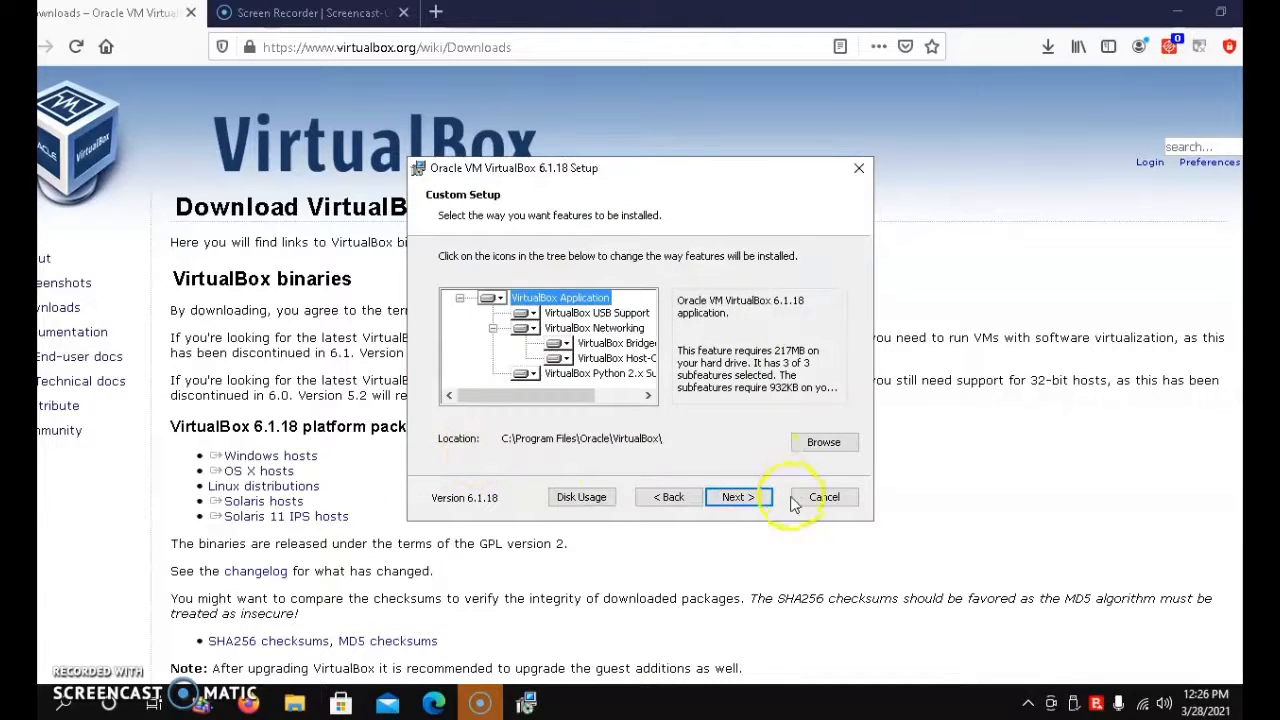
left_click(738, 497)
left_click(738, 497)
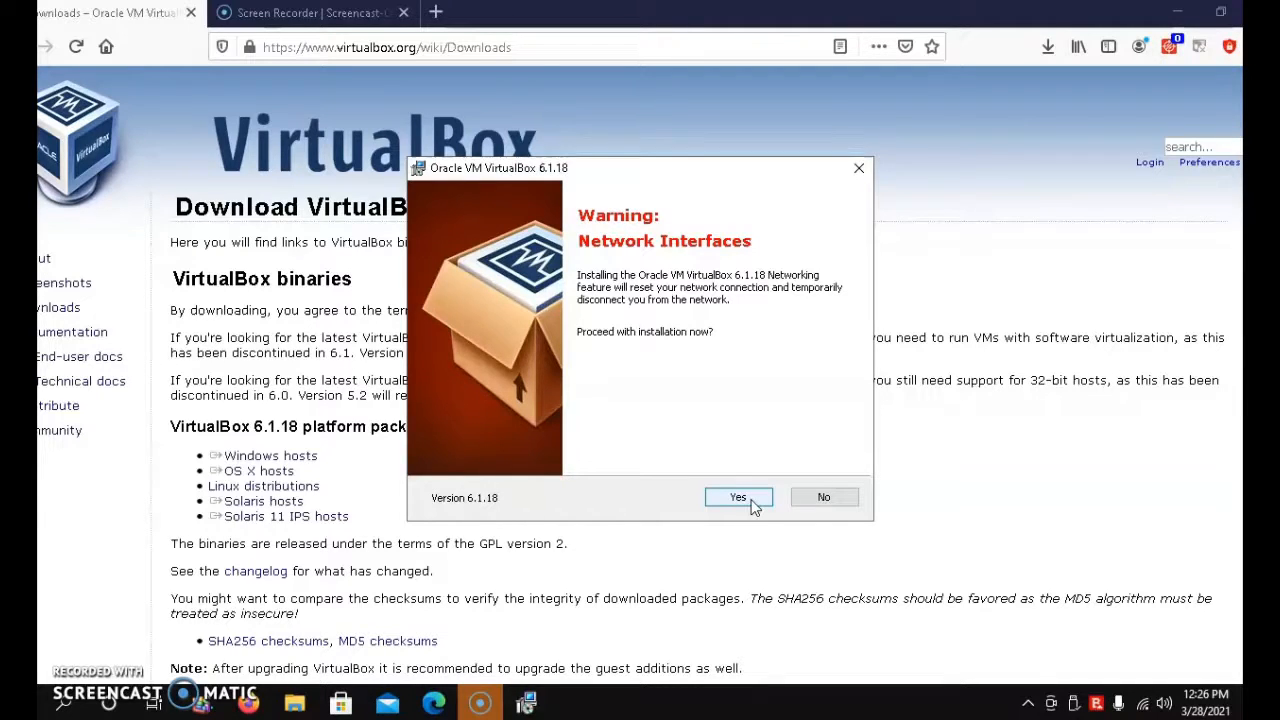
Step: Proceed past the network interfaces warning to install VirtualBox 6.1.18, then finish setup with VirtualBox set to start after installation
left_click(753, 505)
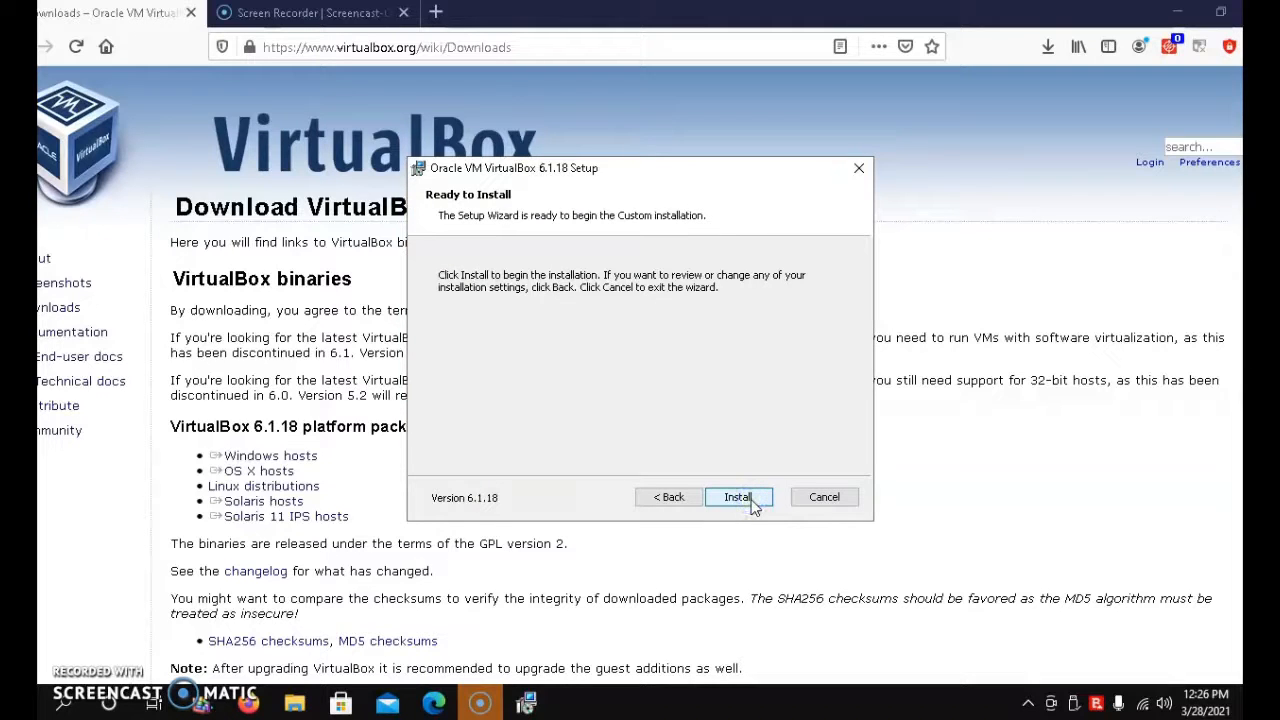
left_click(753, 505)
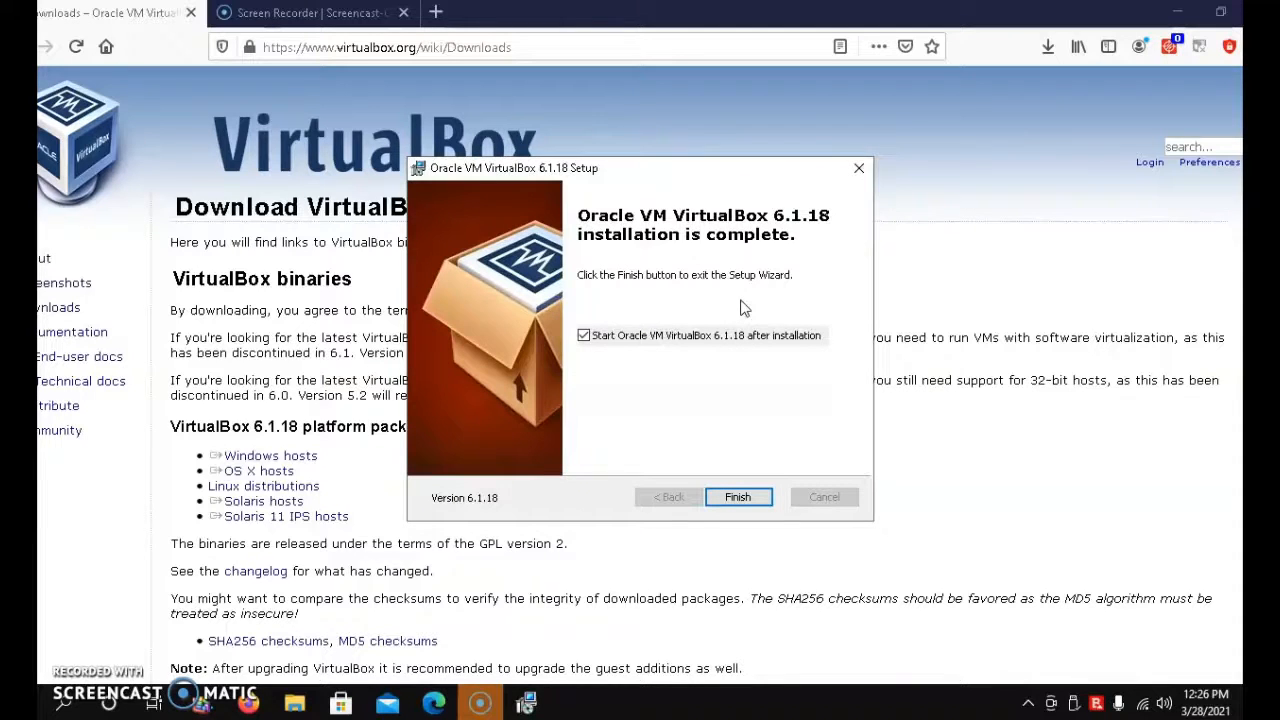
left_click(746, 497)
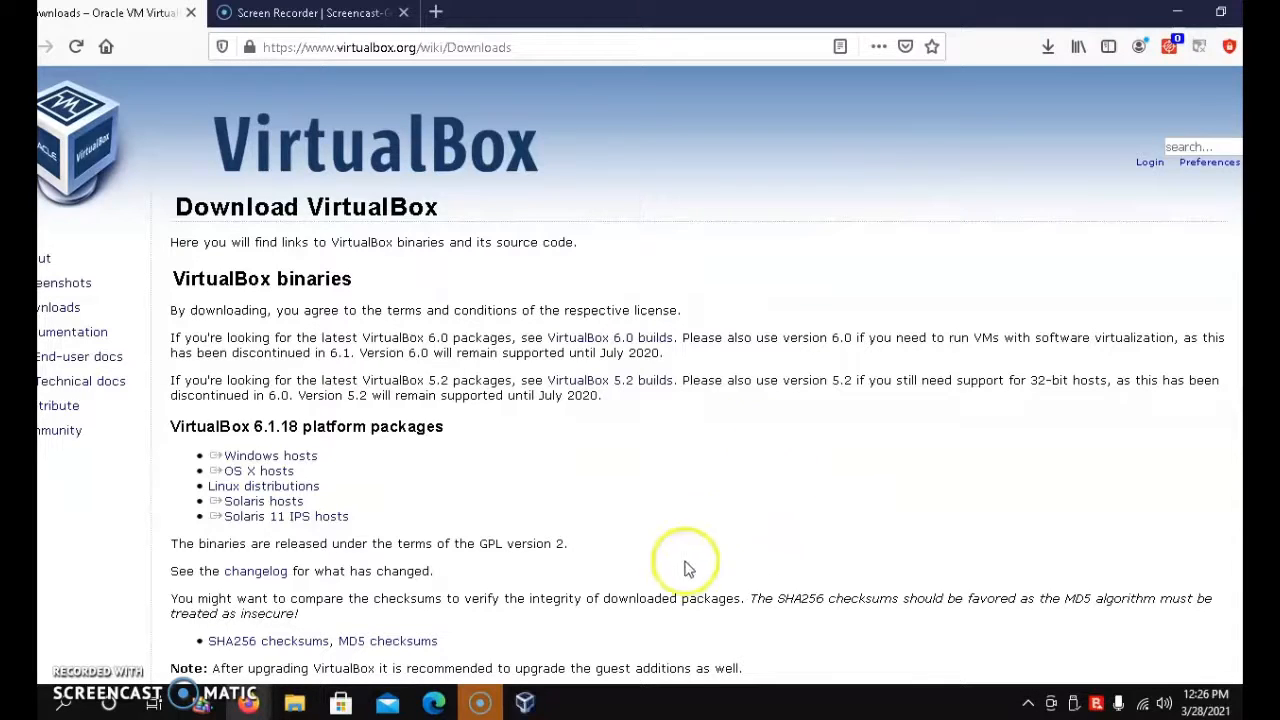
left_click(527, 702)
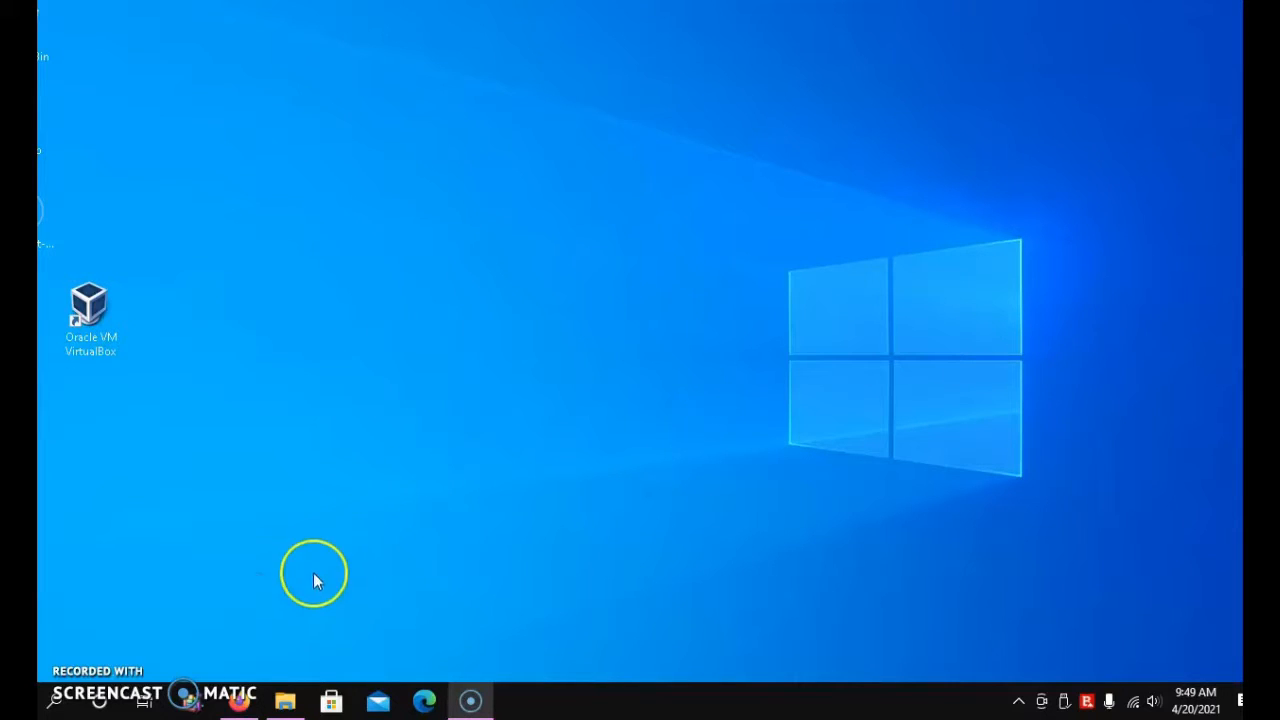
Step: Switch to the Ubuntu website in Firefox, download the Ubuntu Desktop 20.04 LTS ISO file and check its download progress
left_click(228, 704)
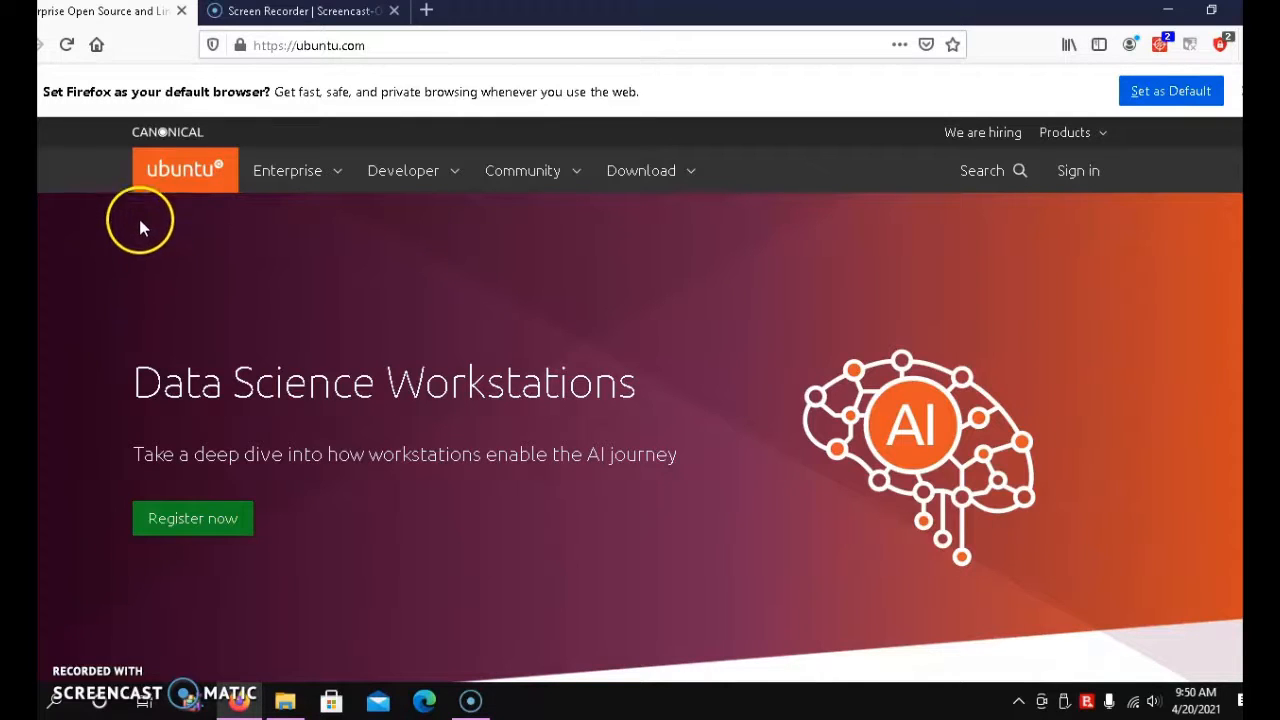
left_click(669, 176)
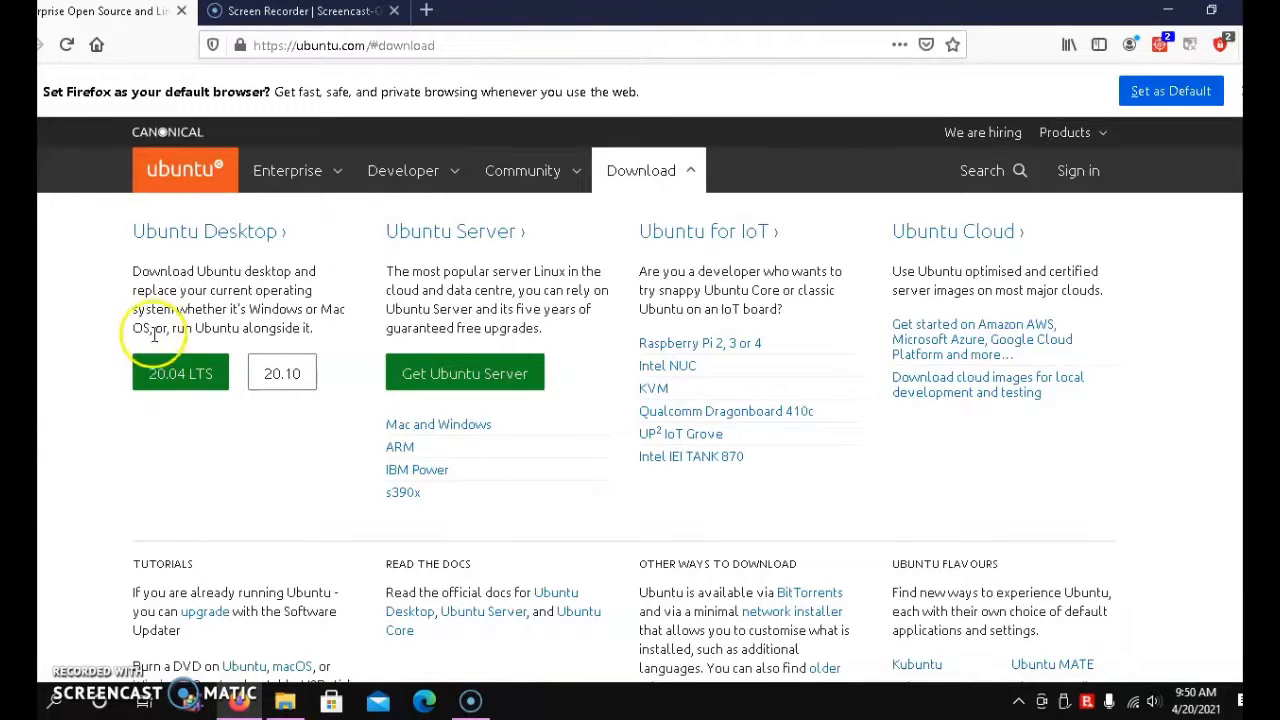
left_click(187, 378)
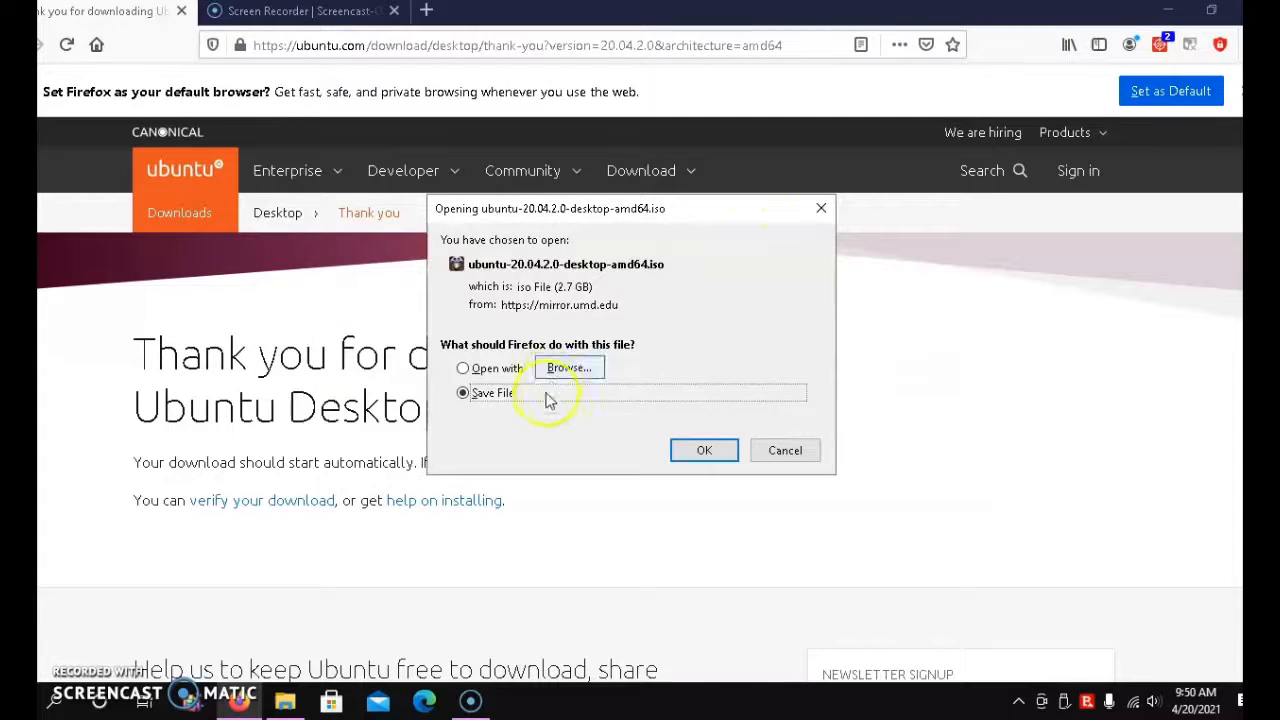
left_click(704, 451)
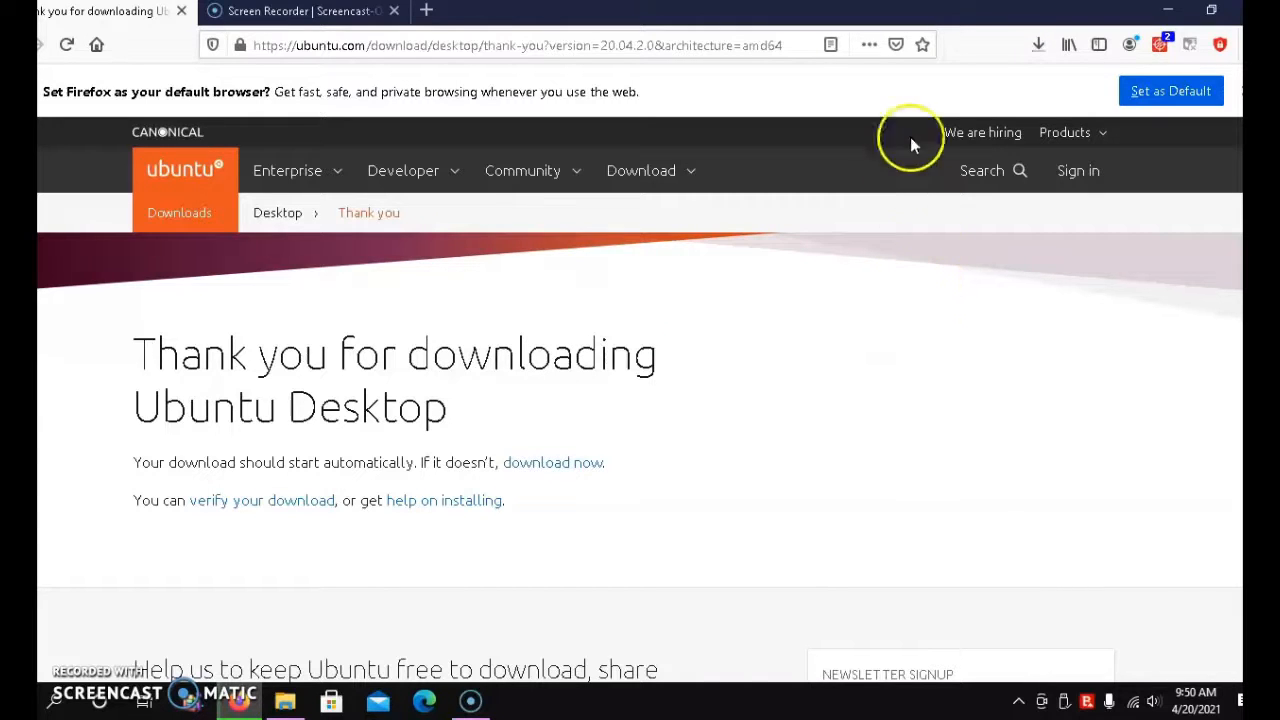
left_click(1036, 47)
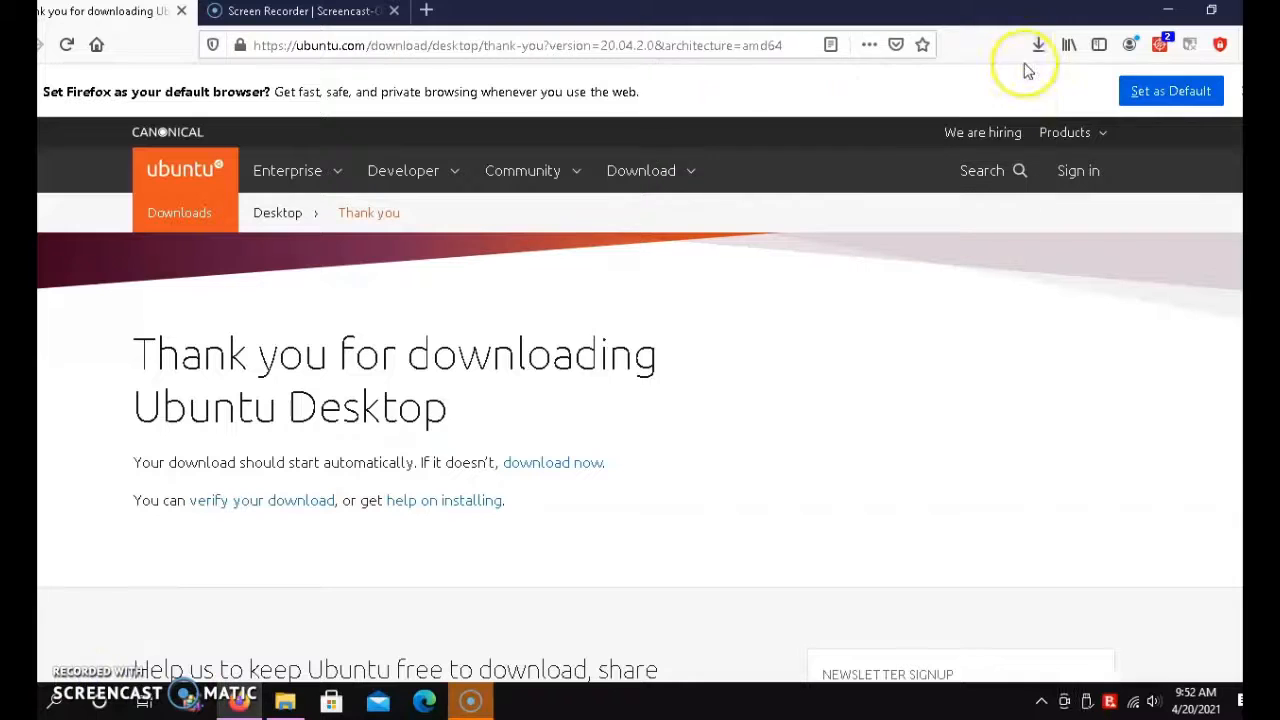
left_click(1038, 44)
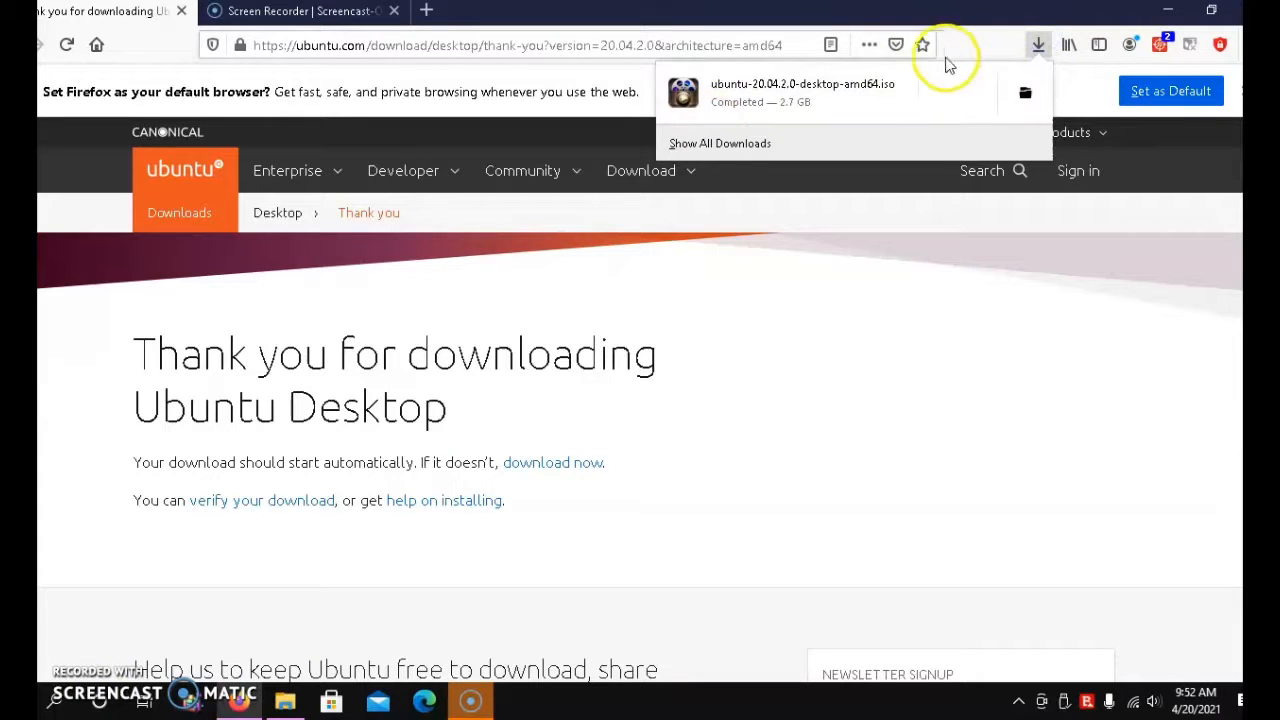
left_click(1040, 46)
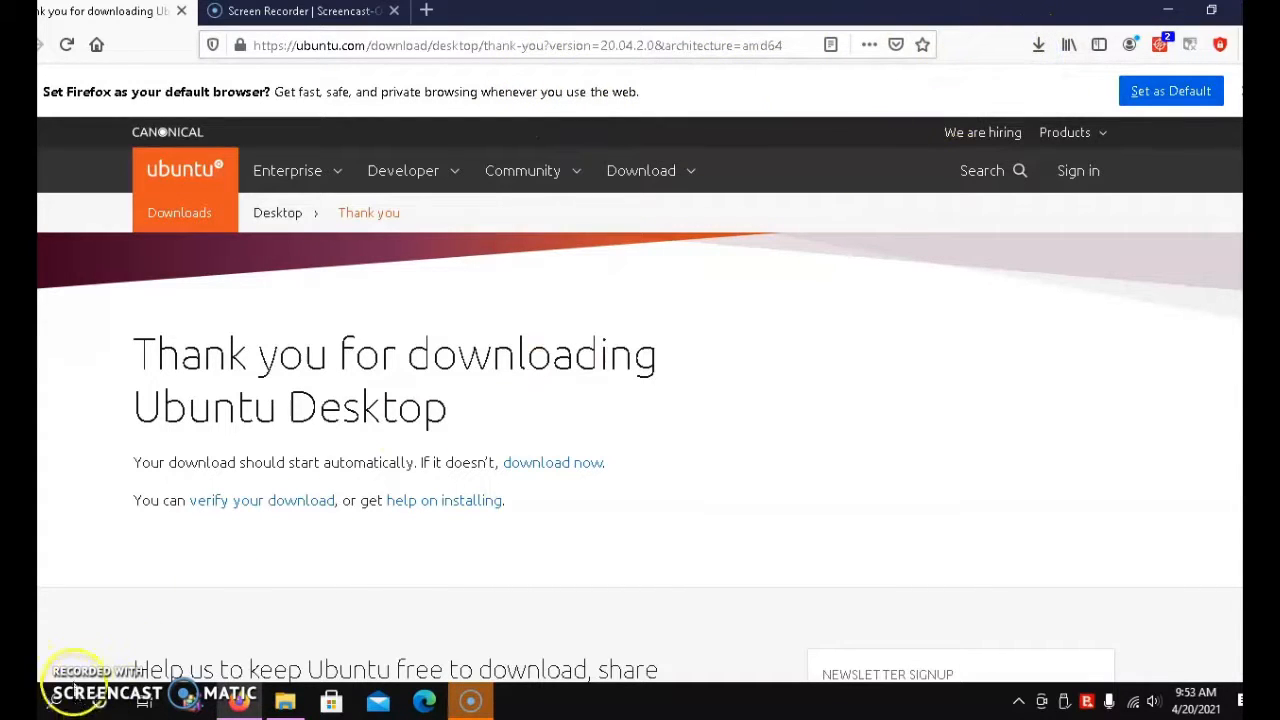
Step: Minimize the Firefox window and open Oracle VM VirtualBox from the desktop
left_click(304, 11)
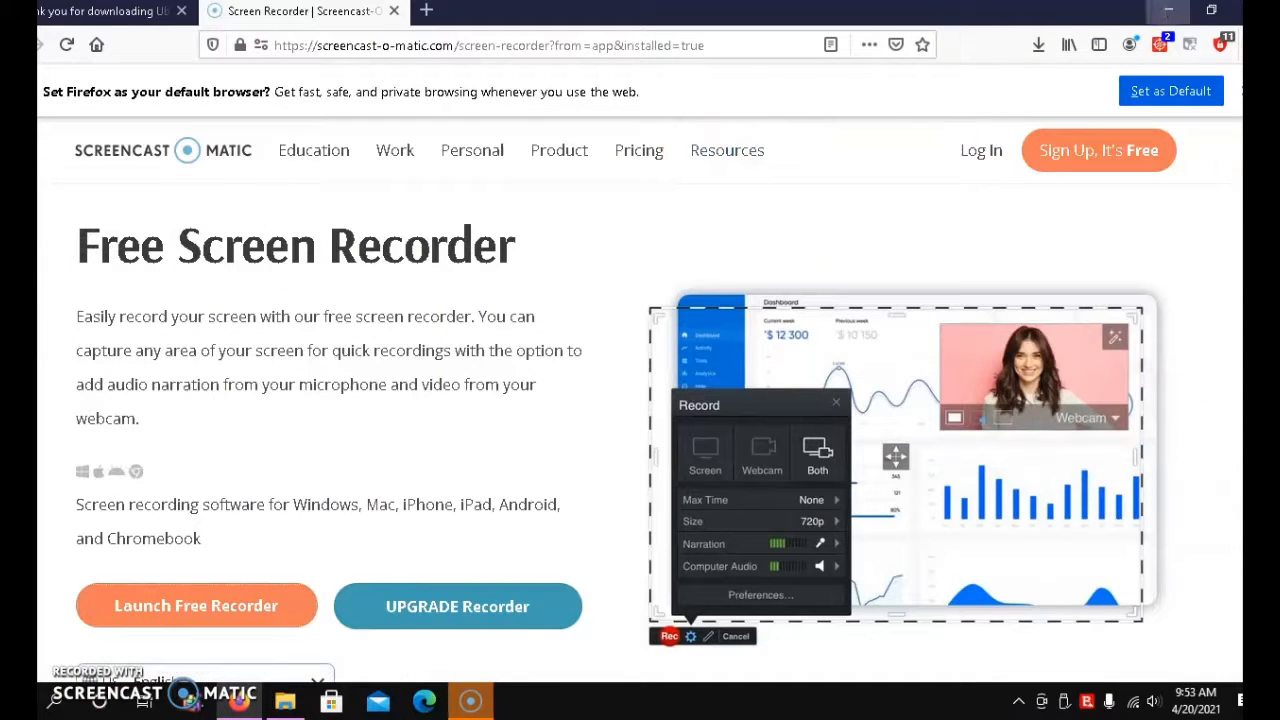
left_click(1170, 12)
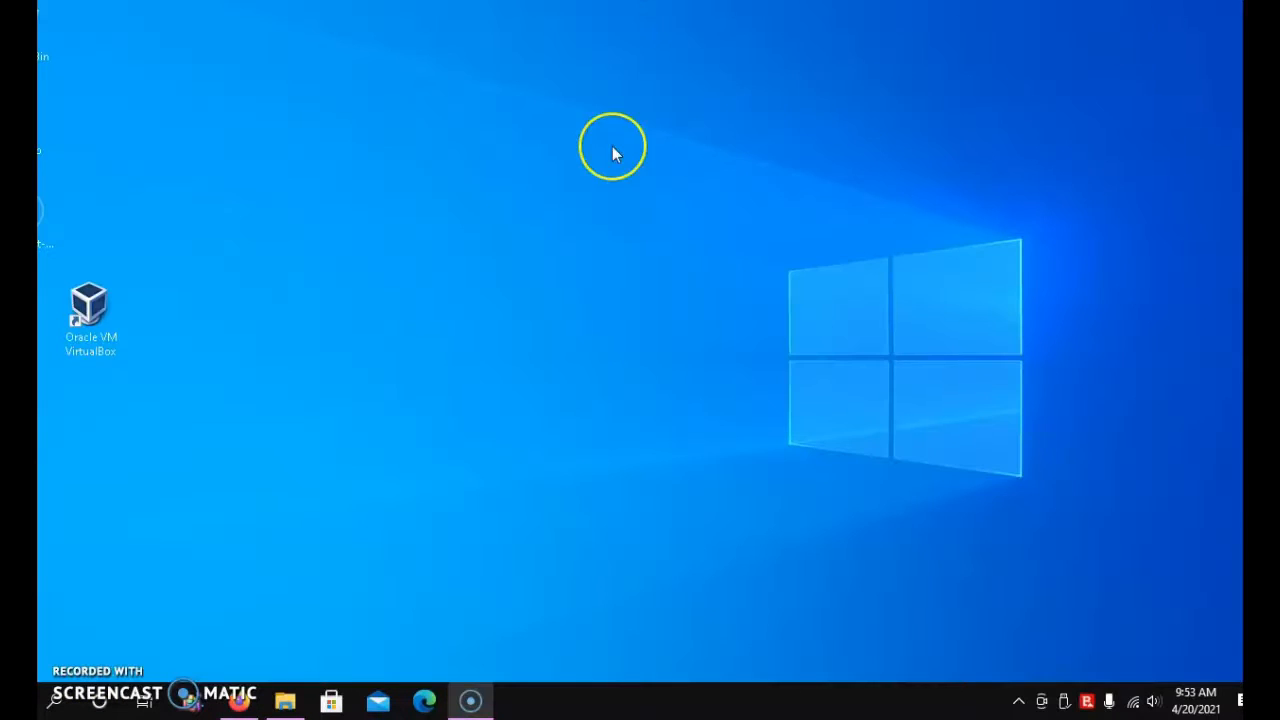
double_click(100, 298)
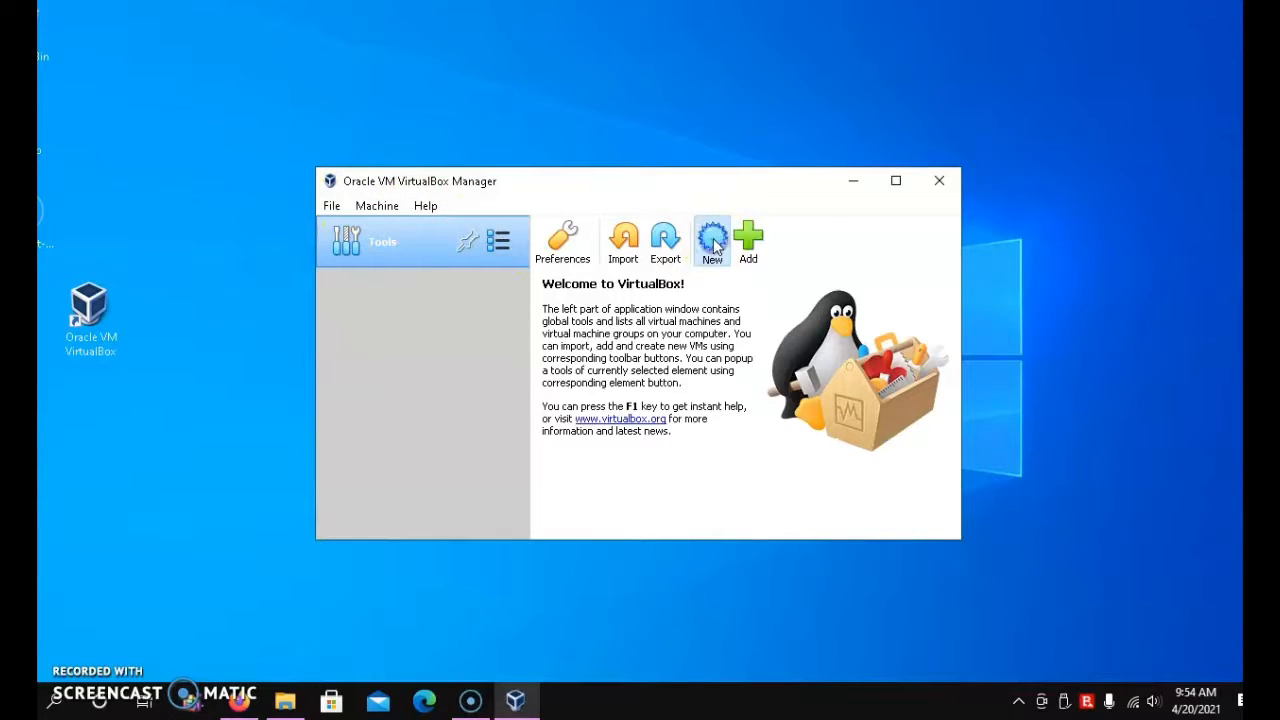
Step: Start a new virtual machine named ubuntu as Linux, Ubuntu (64-bit), and allocate 2048 MB of memory
left_click(712, 240)
left_click(579, 372)
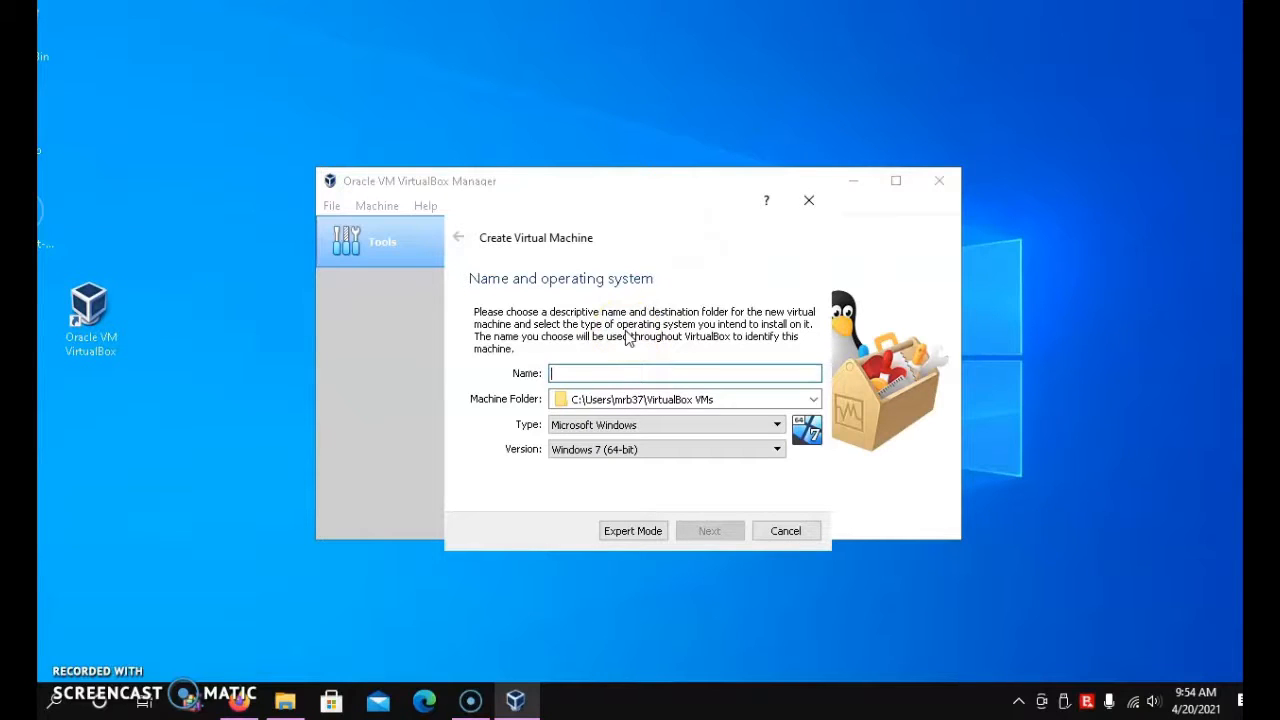
type("u")
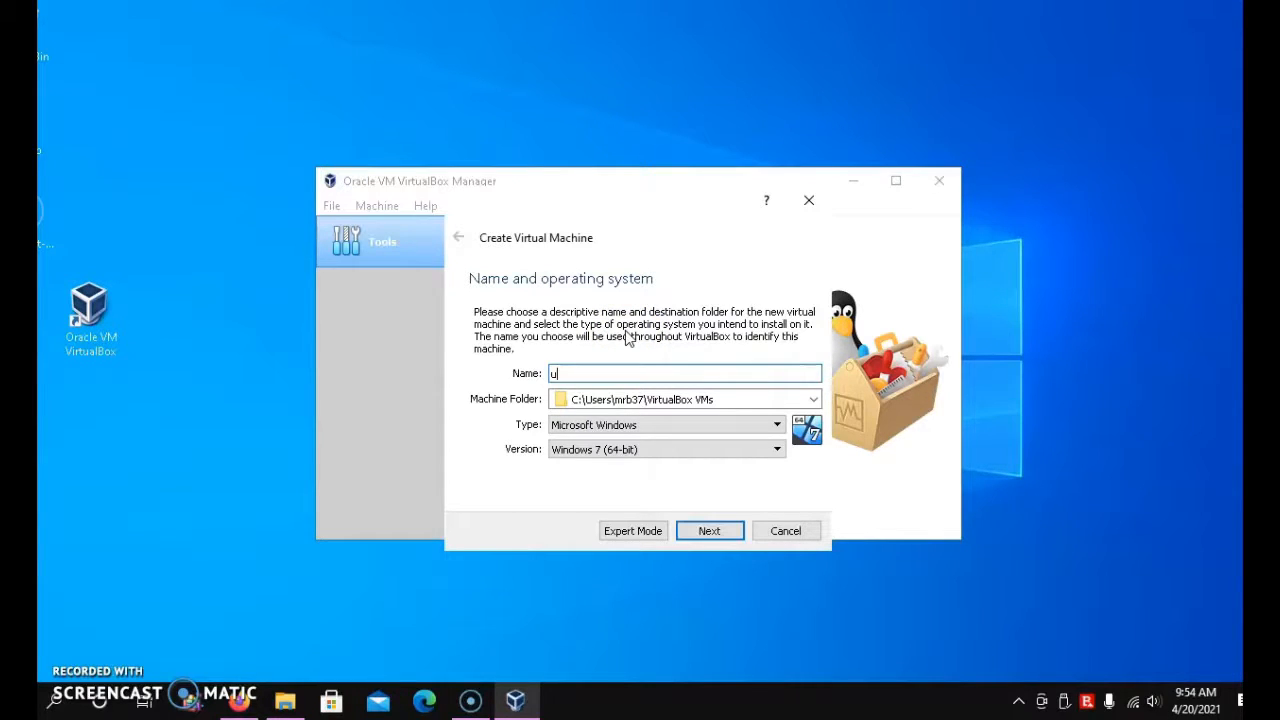
type("buntu")
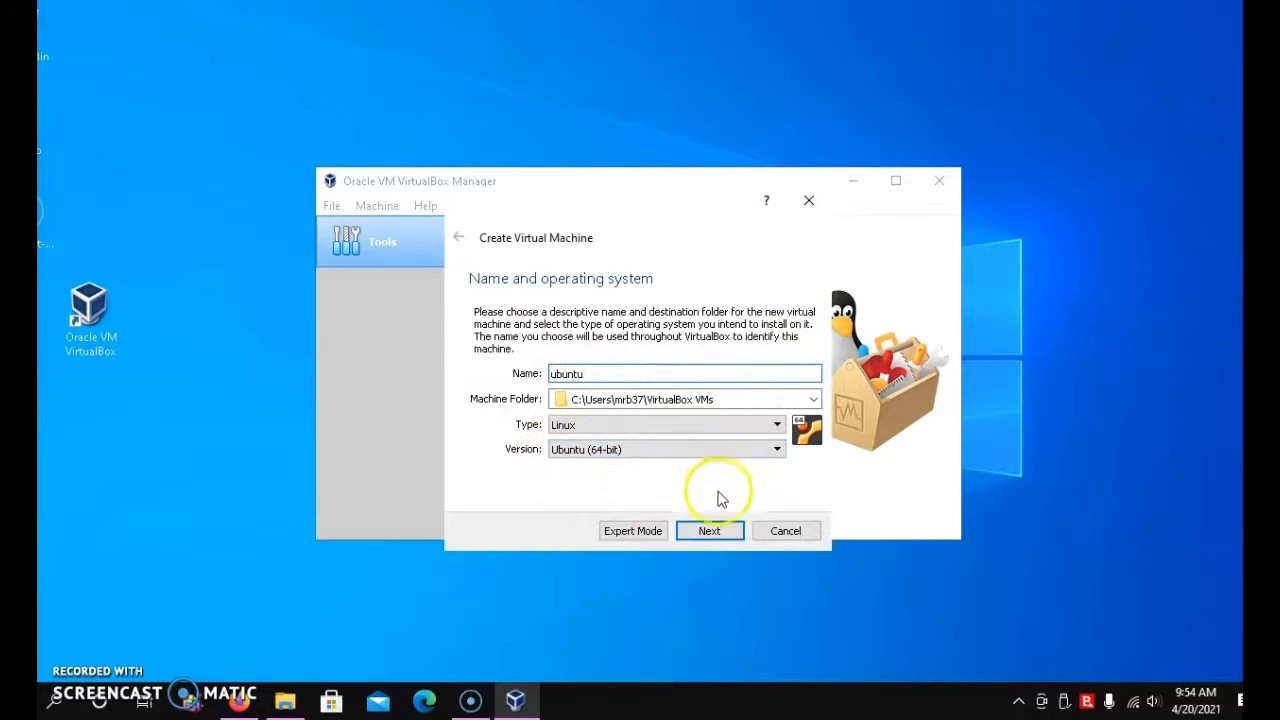
left_click(708, 531)
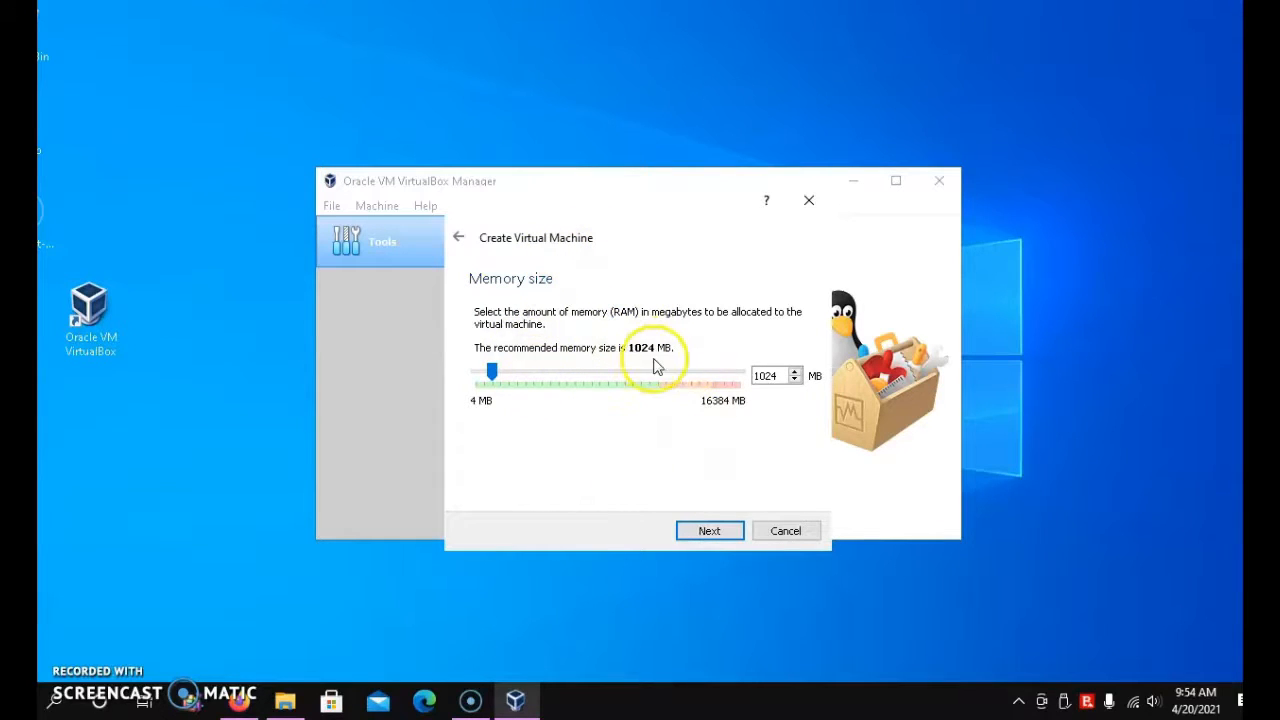
left_click(772, 375)
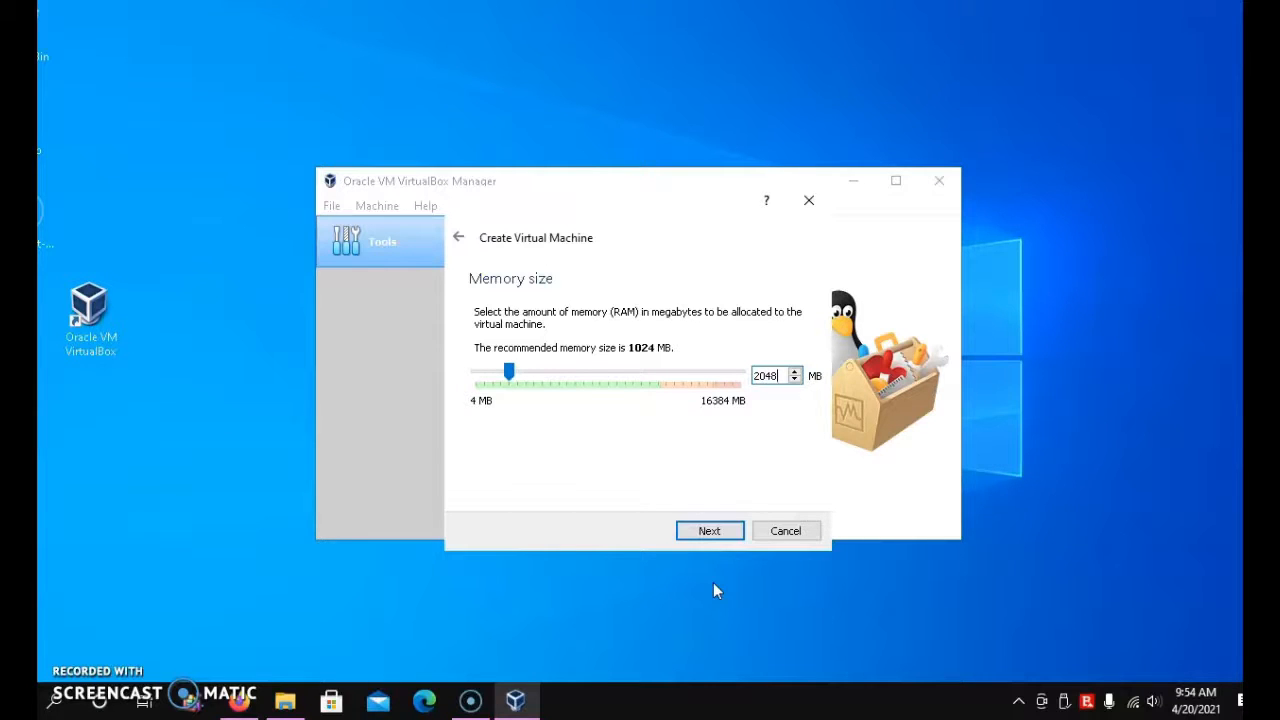
left_click(708, 531)
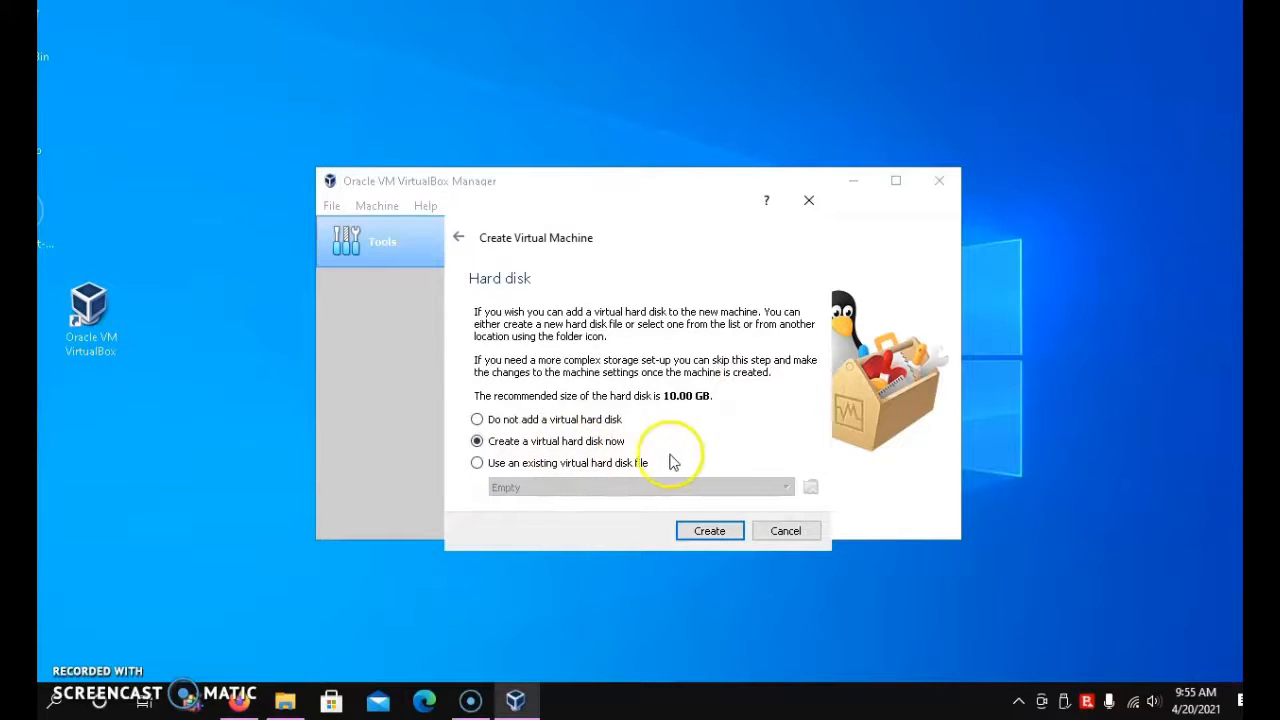
Step: Create a dynamically allocated 10.00 GB VDI virtual hard disk for the ubuntu machine in its default location
left_click(712, 531)
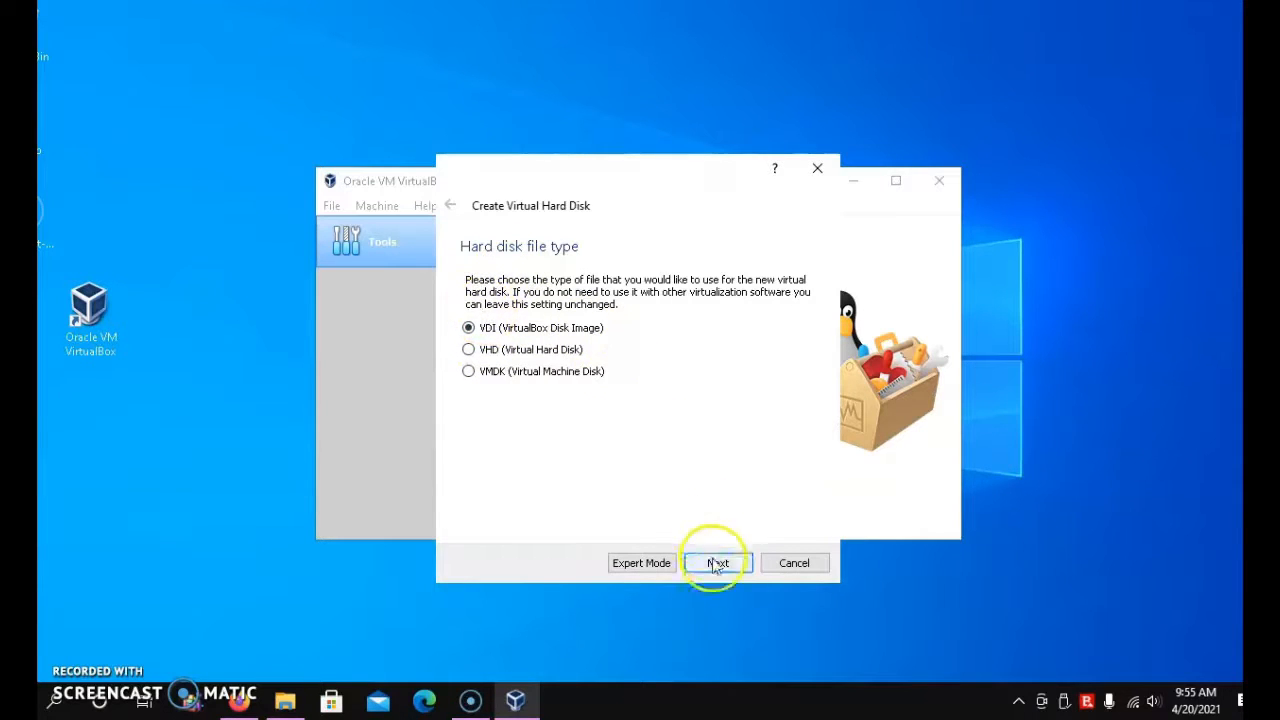
left_click(720, 562)
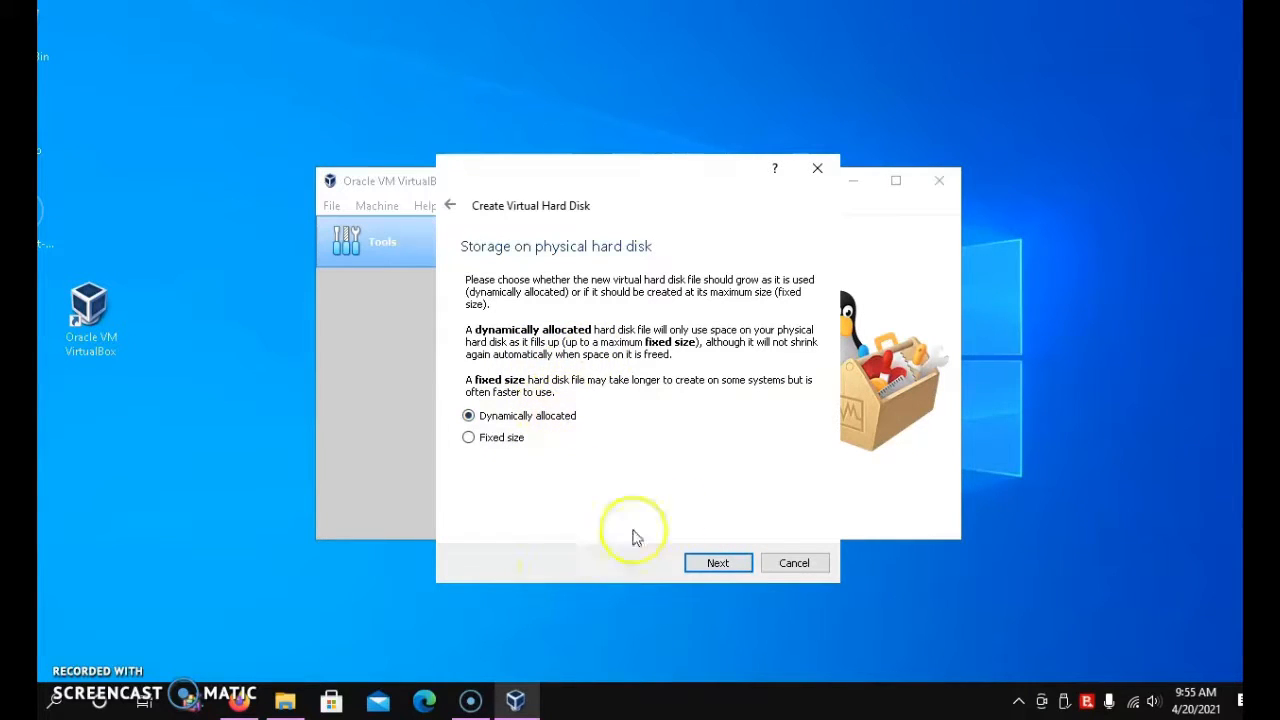
left_click(720, 563)
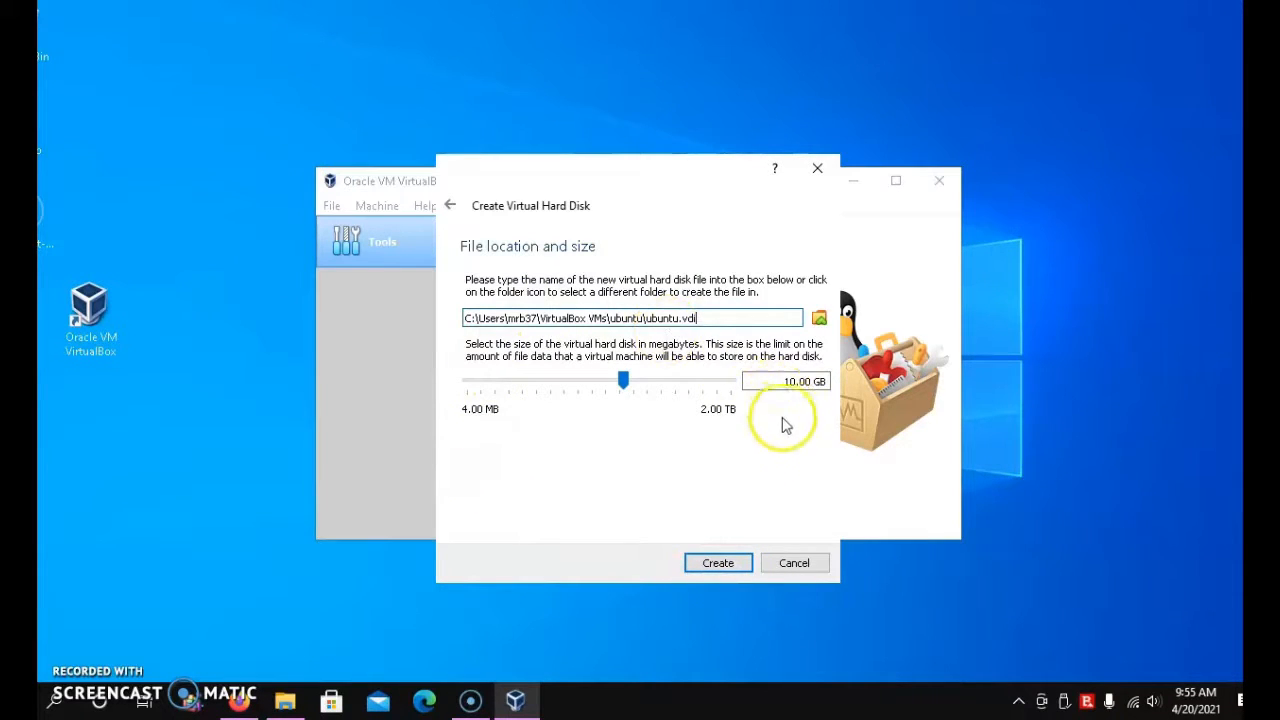
left_click(708, 563)
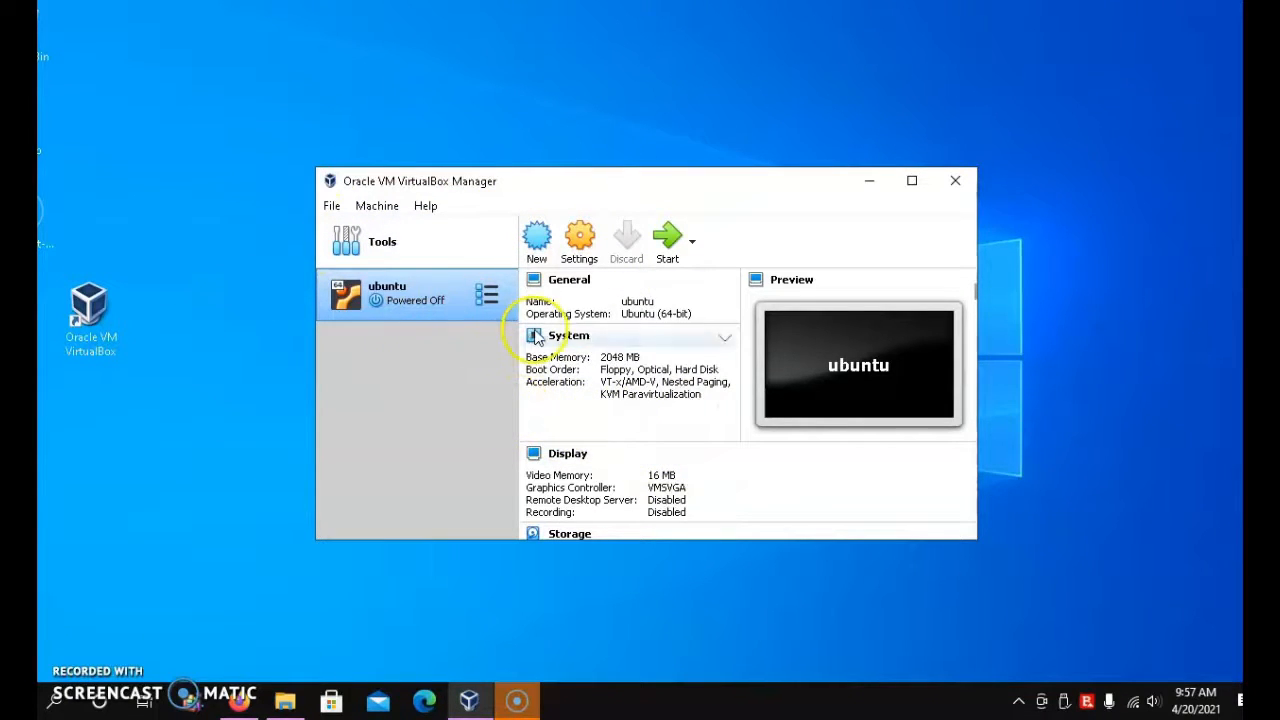
Step: Set the ubuntu machine to use 4 processors in its system settings and save the change
left_click(583, 233)
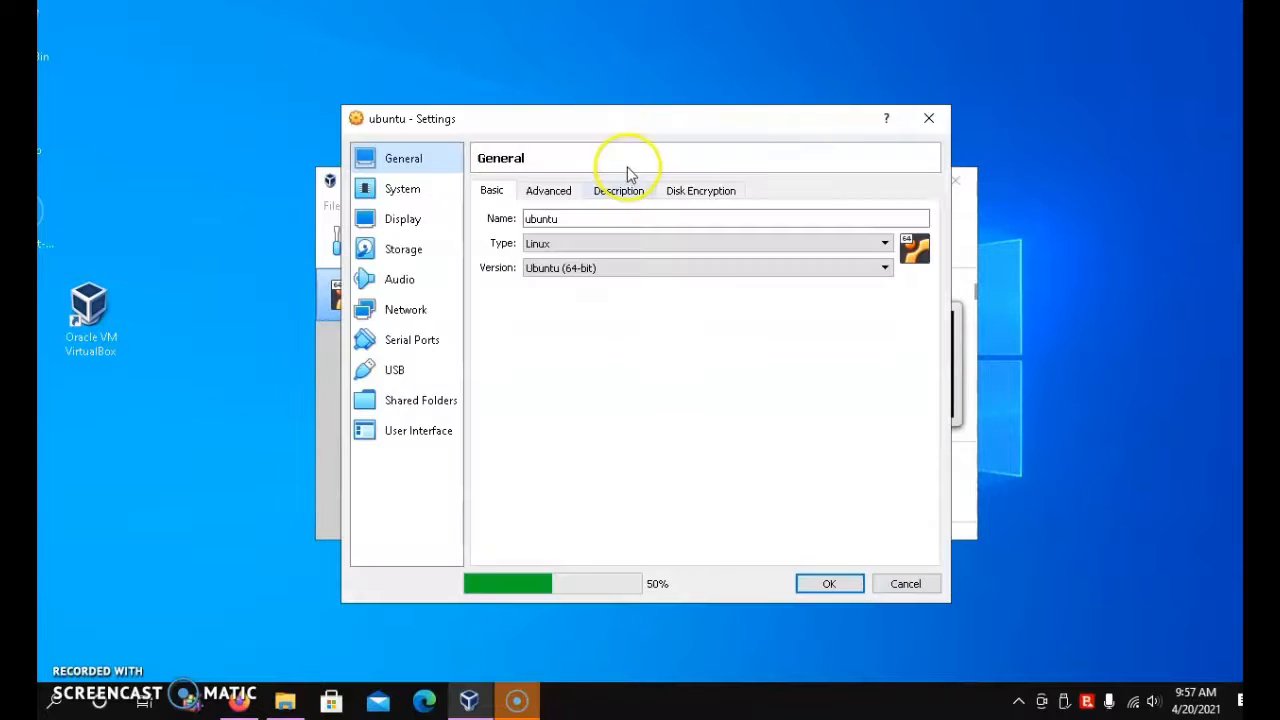
left_click(399, 194)
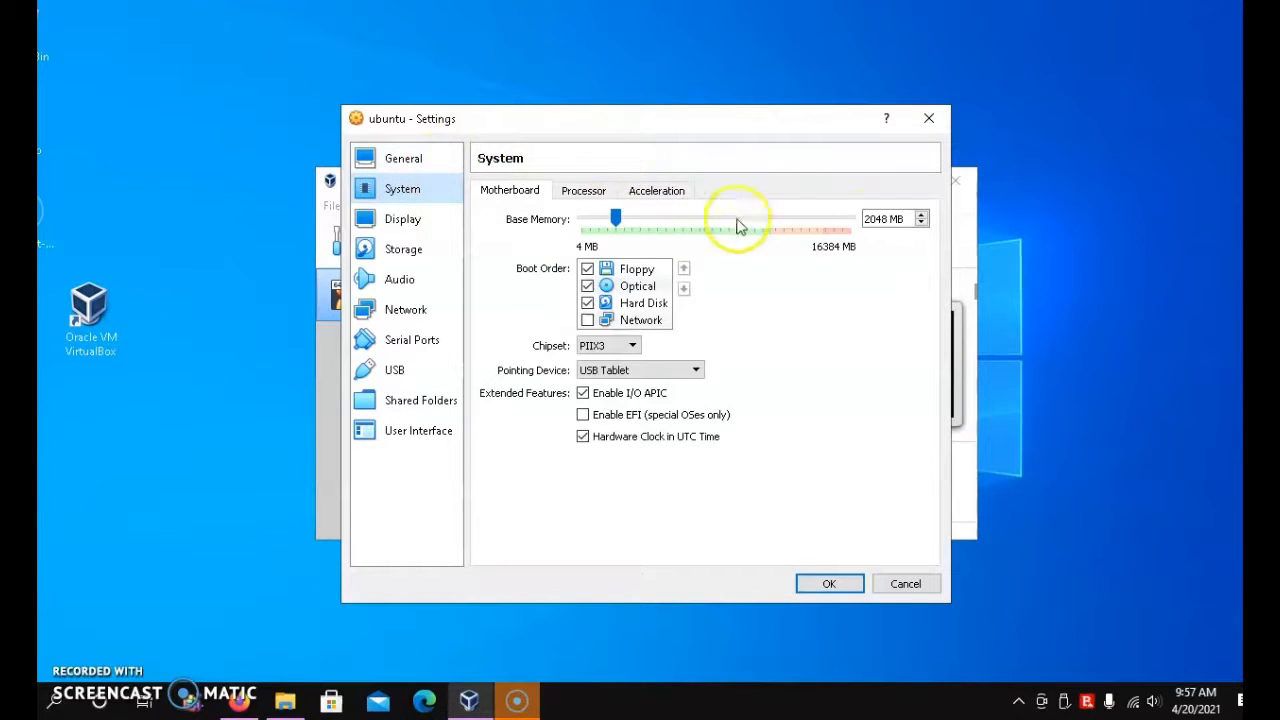
left_click(586, 192)
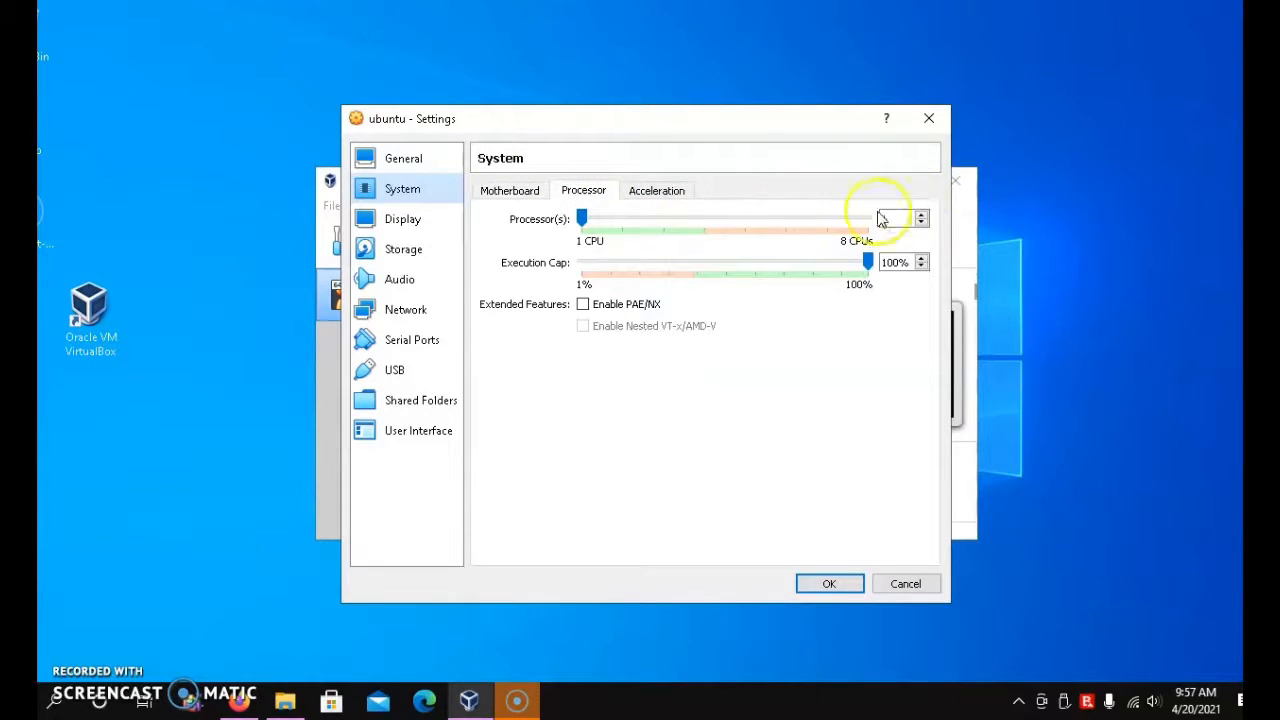
left_click_drag(583, 222, 607, 231)
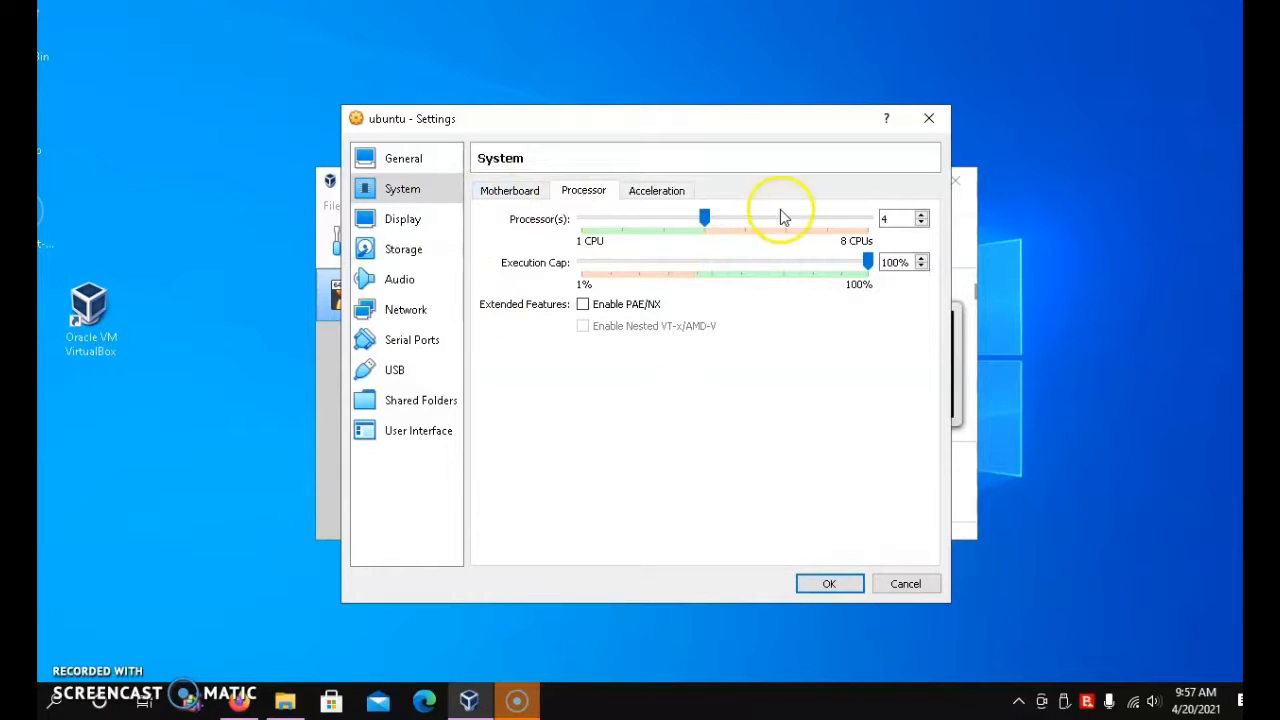
left_click(830, 584)
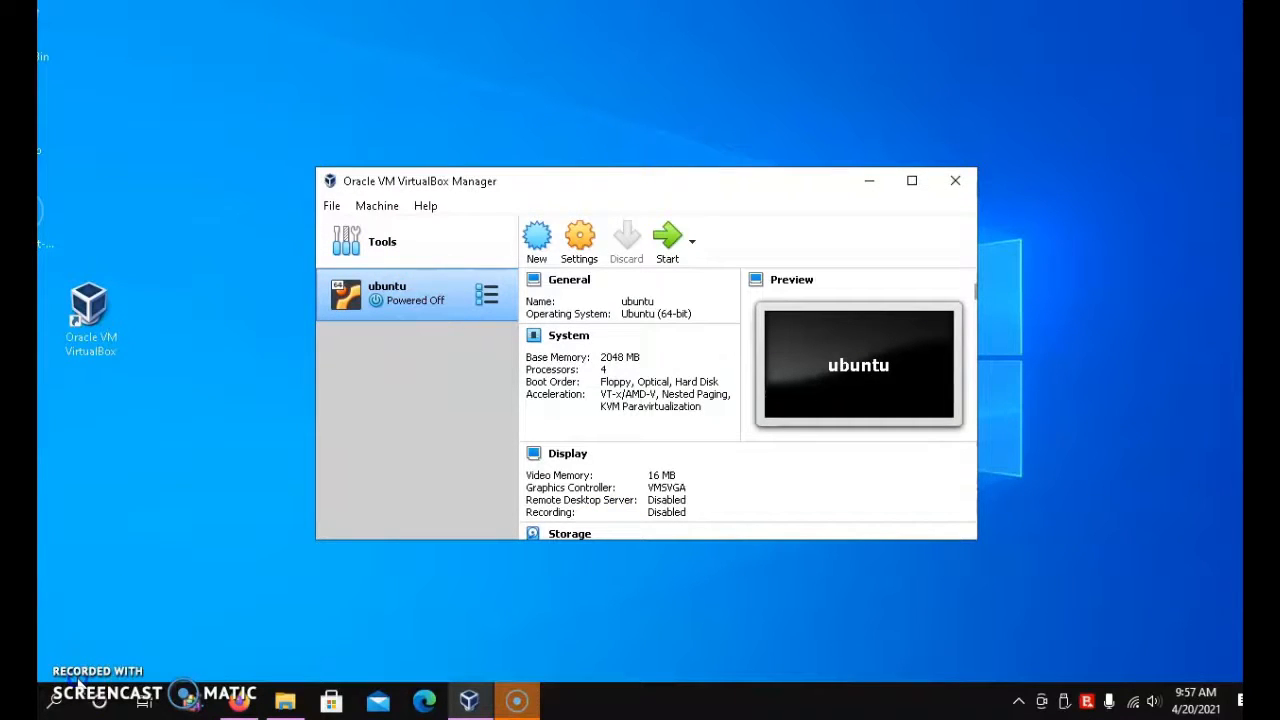
Step: Start the ubuntu machine and add ubuntu-20.04.2.0-desktop-amd64.iso from the Downloads folder to the available optical disks
left_click(665, 236)
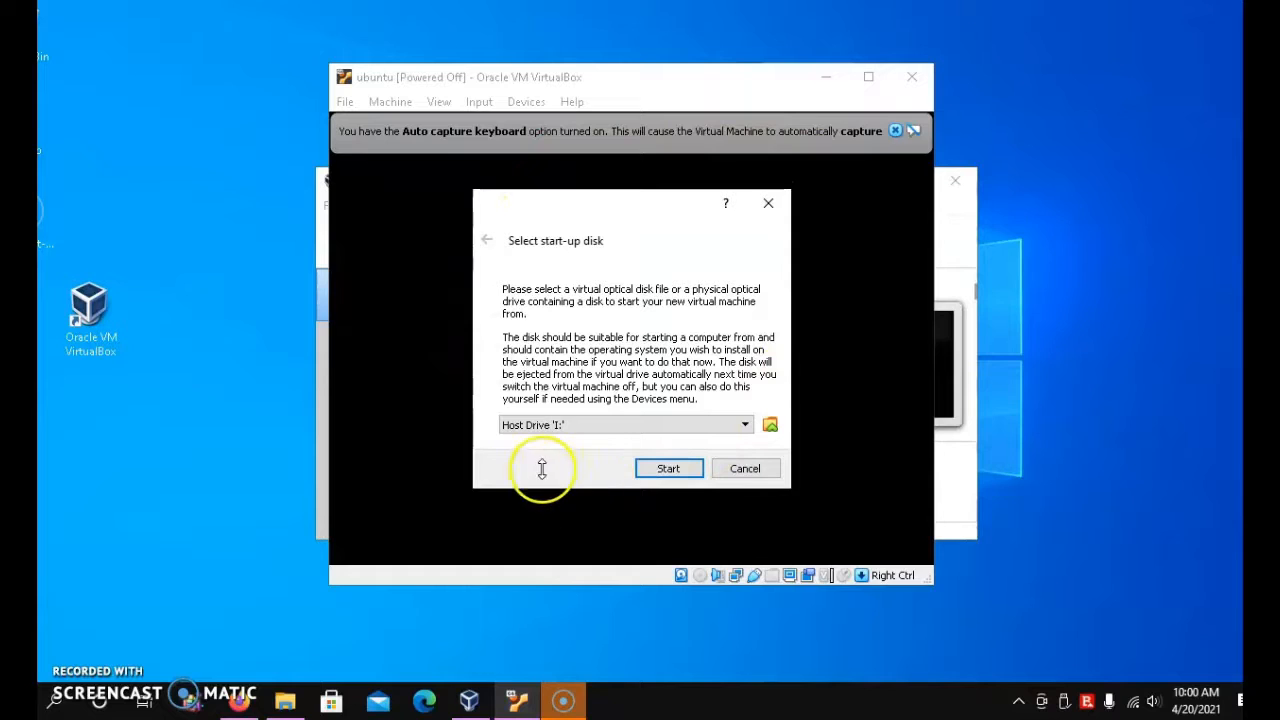
left_click(742, 426)
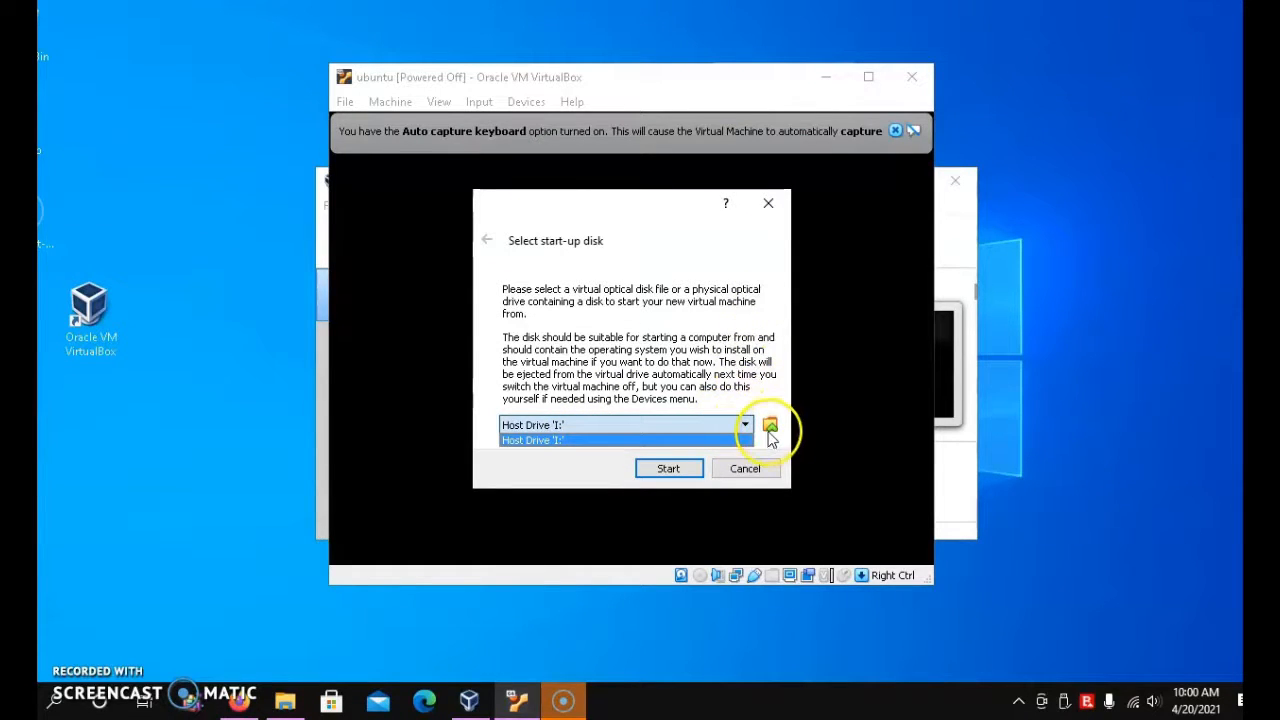
left_click(769, 428)
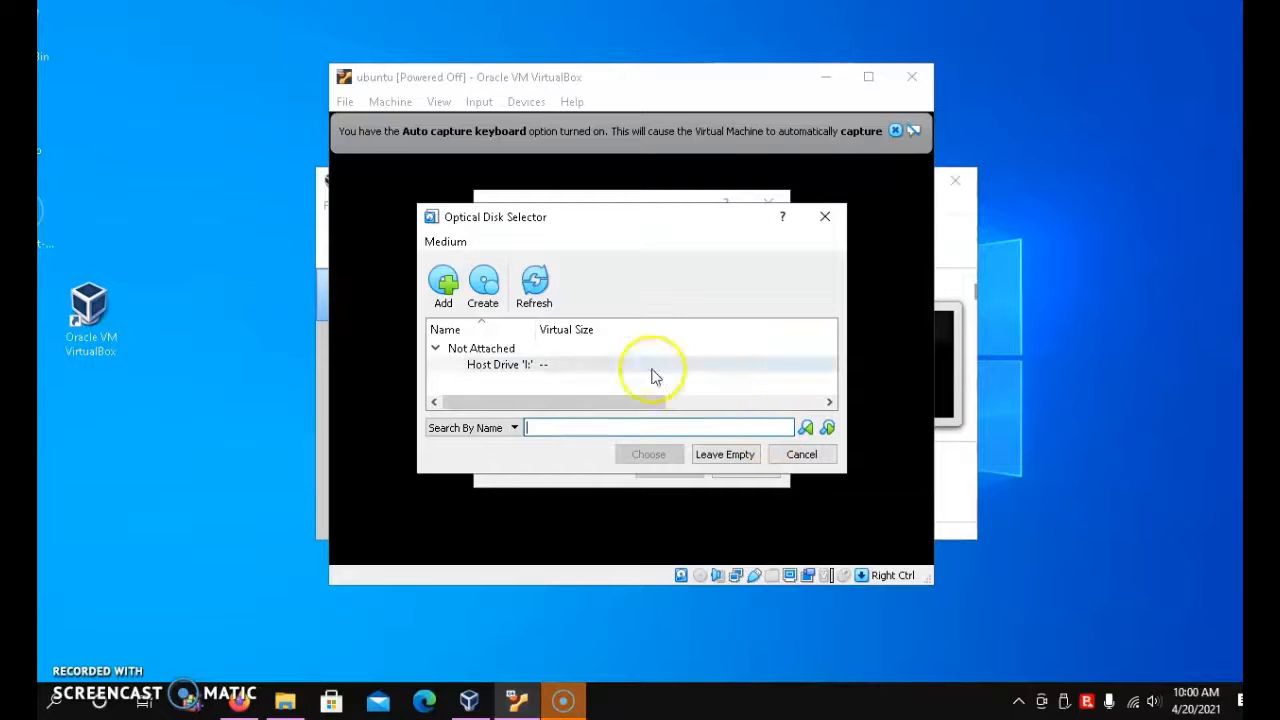
scroll(610, 368, "down", 3)
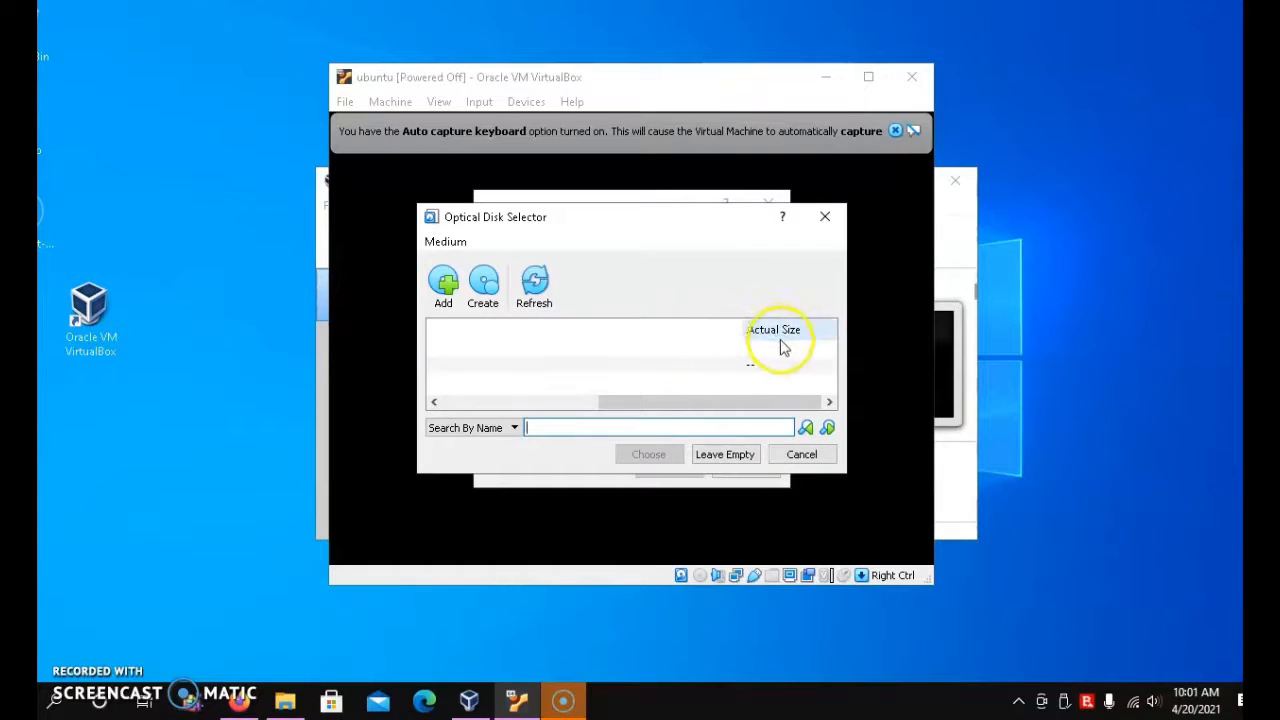
left_click(450, 286)
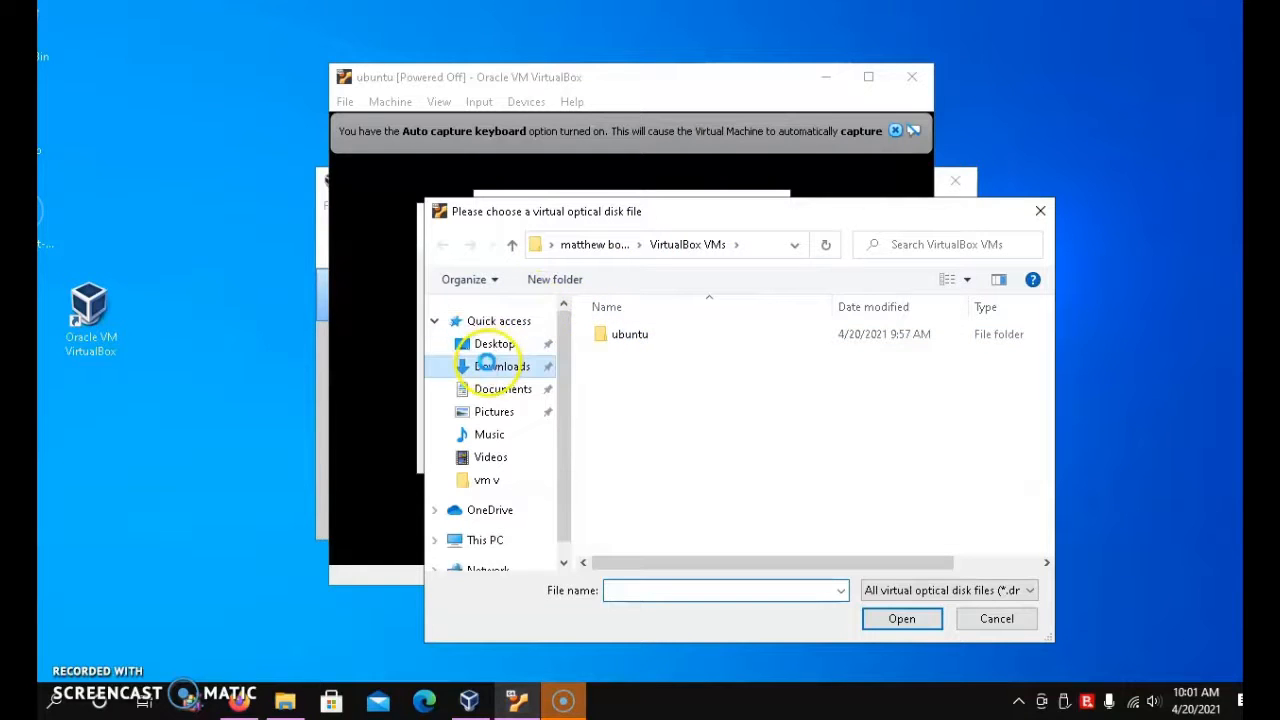
left_click(492, 367)
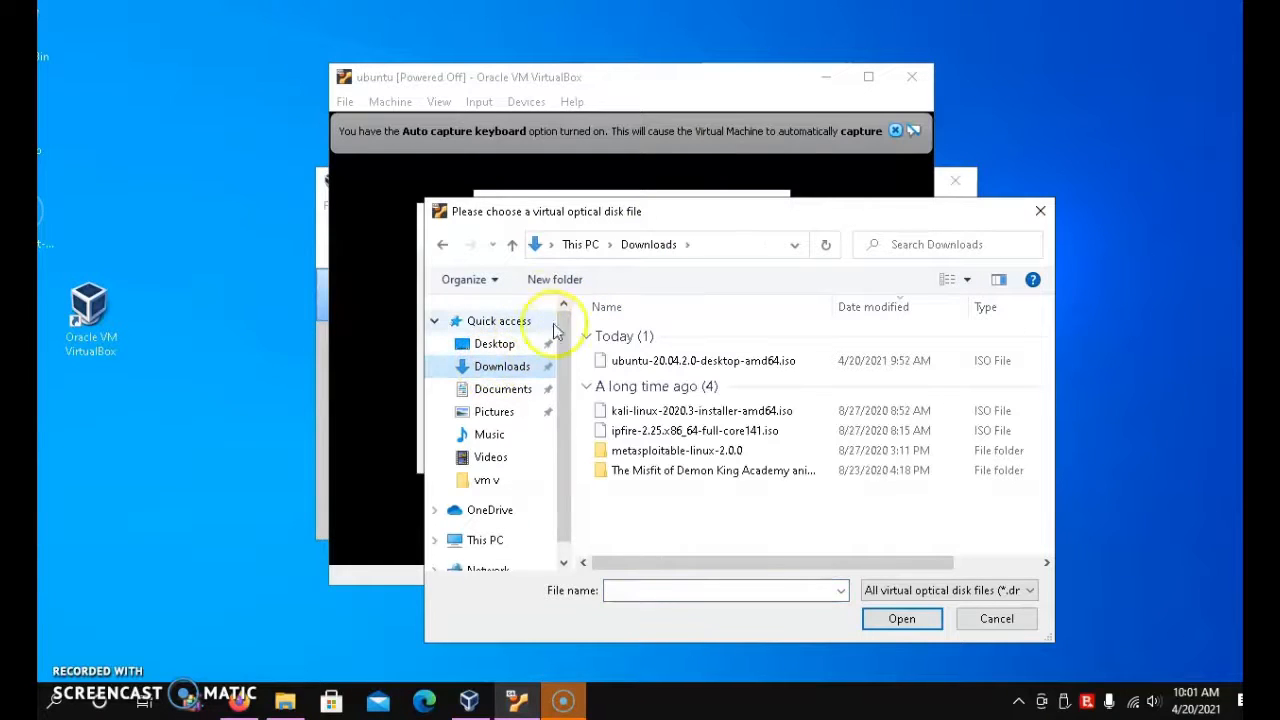
left_click(704, 362)
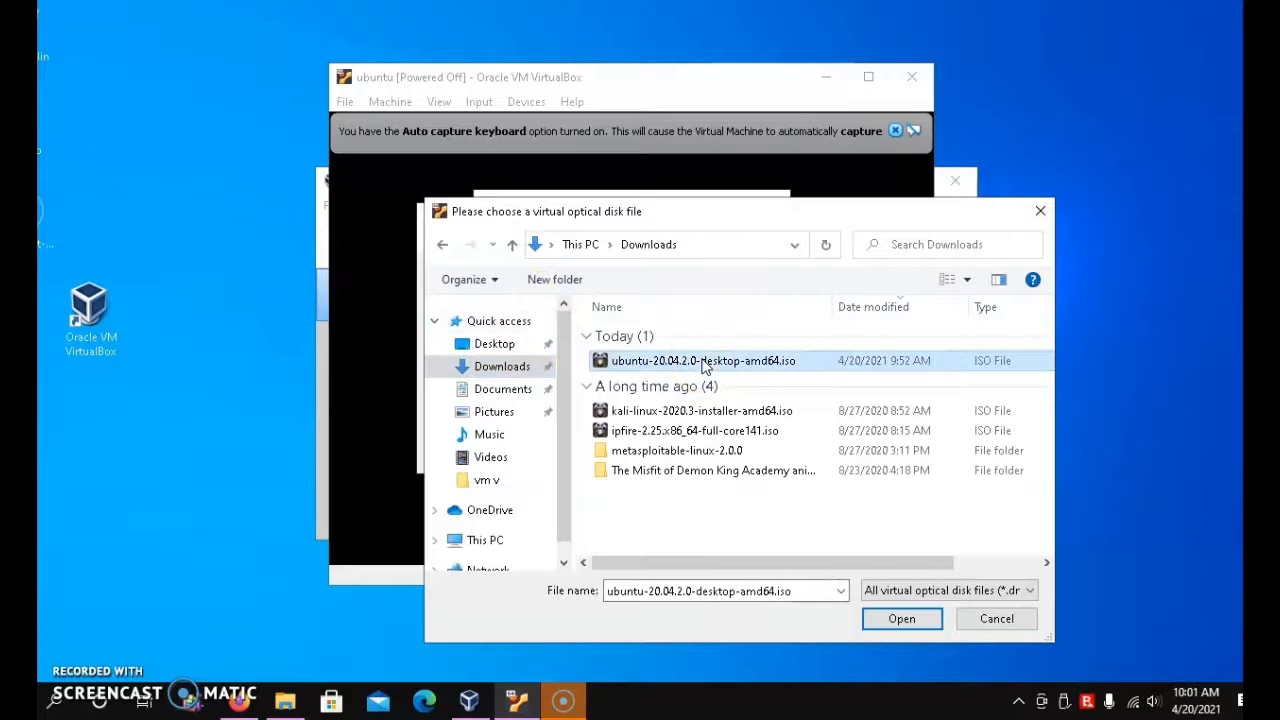
left_click(908, 626)
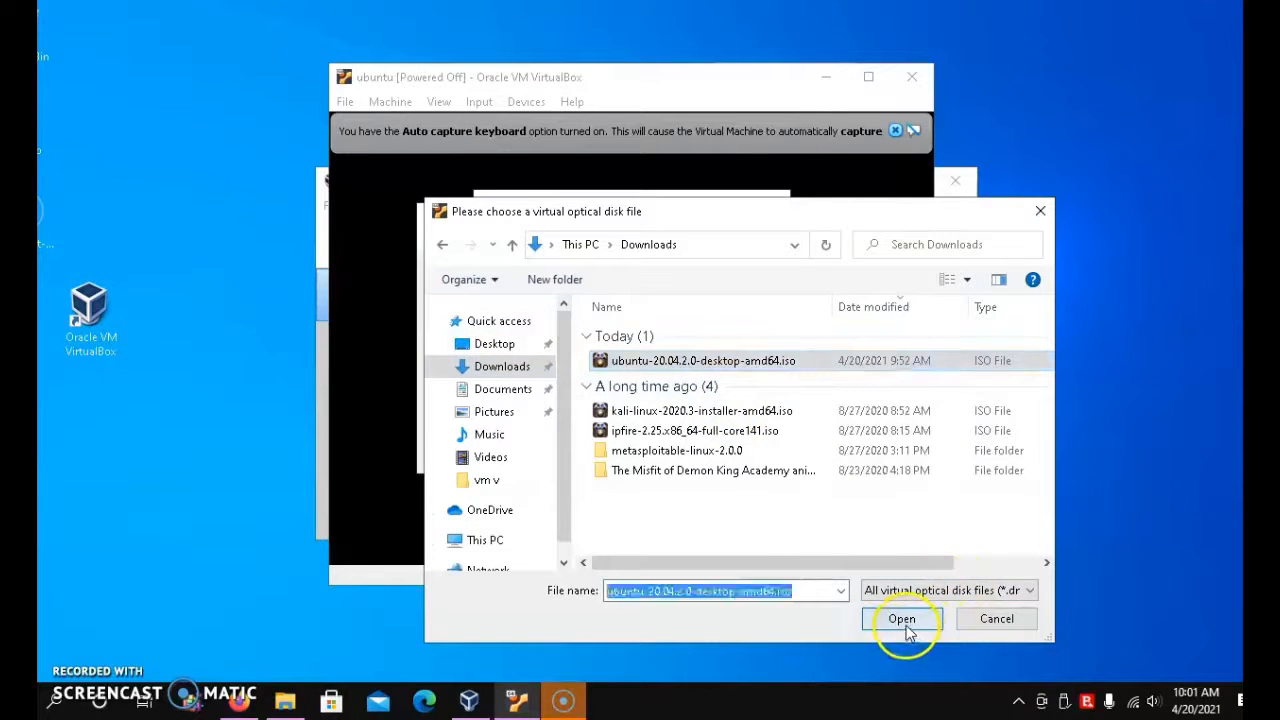
Step: Boot the machine with ubuntu-20.04.2.0-desktop-amd64.iso as the start-up disk and dismiss the keyboard capture and mouse integration notices
left_click(528, 384)
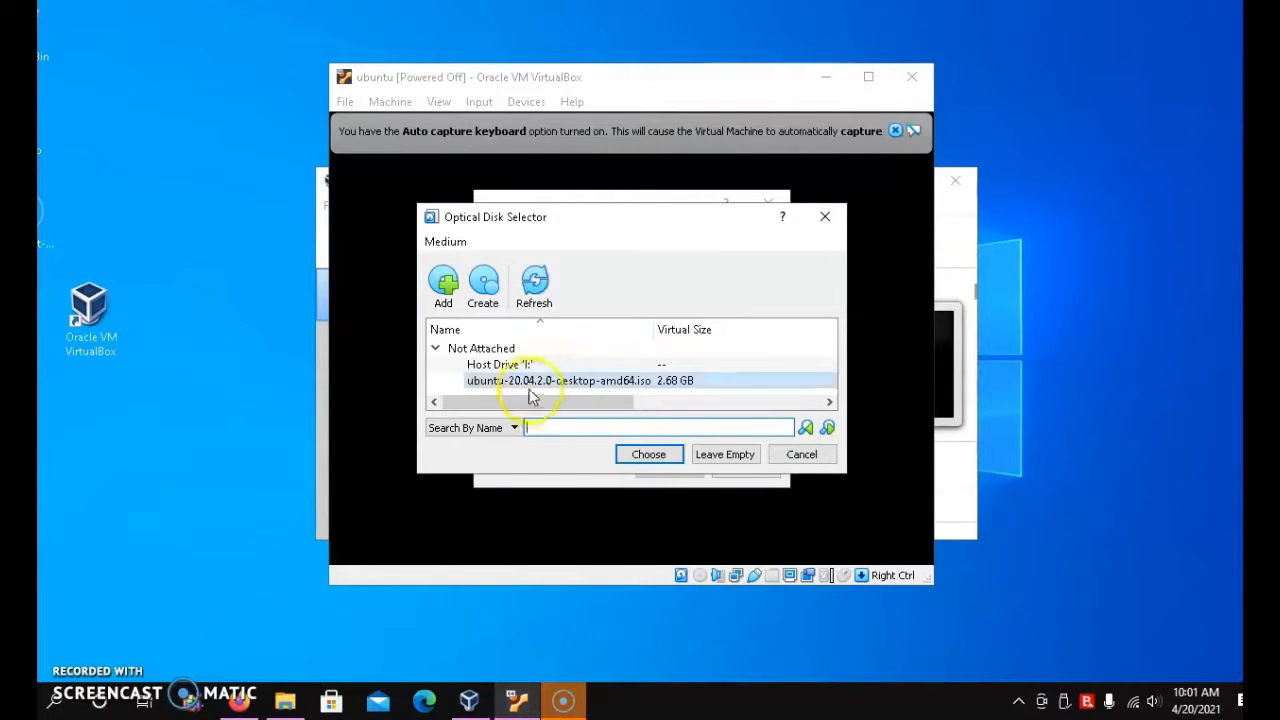
left_click(650, 456)
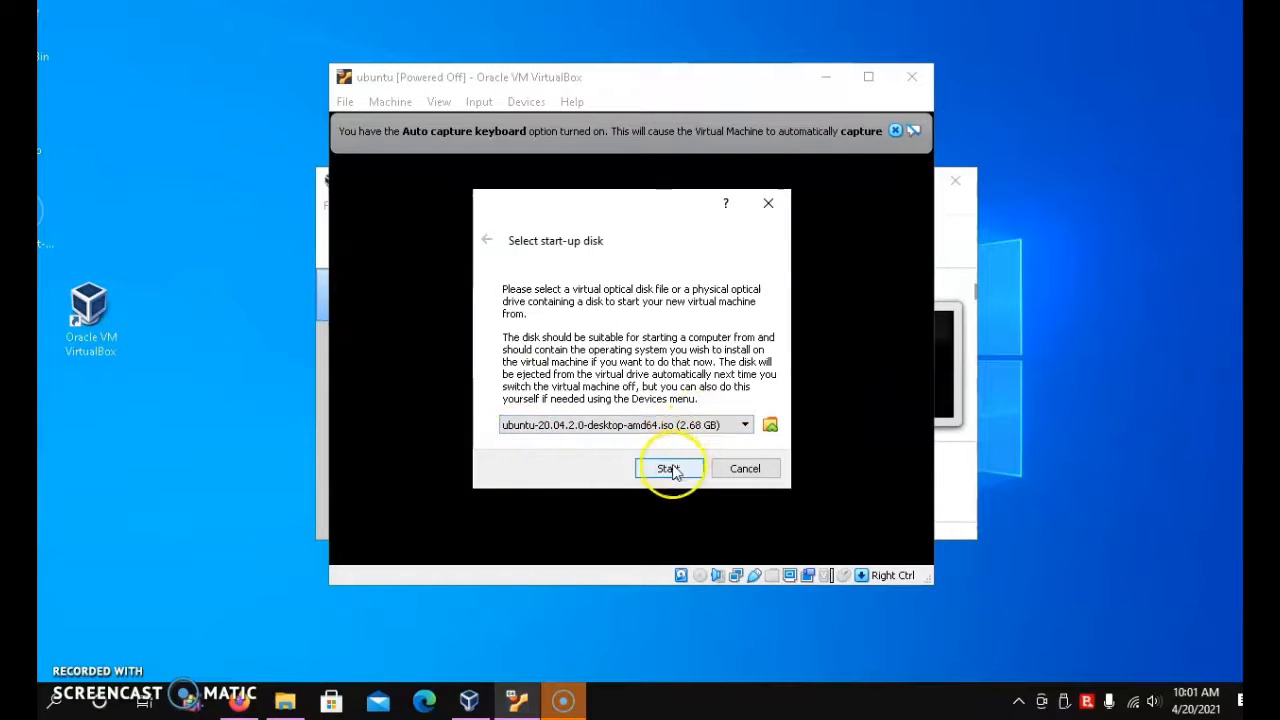
left_click(668, 469)
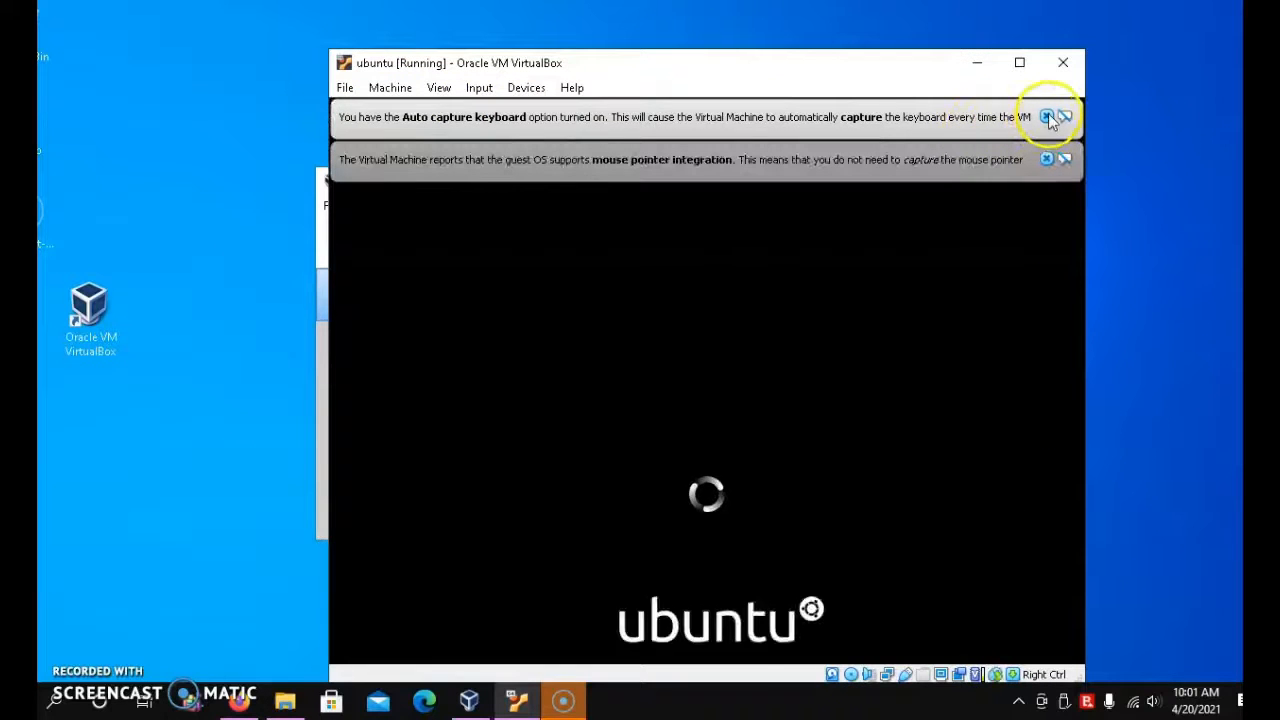
left_click(1046, 117)
left_click(1046, 117)
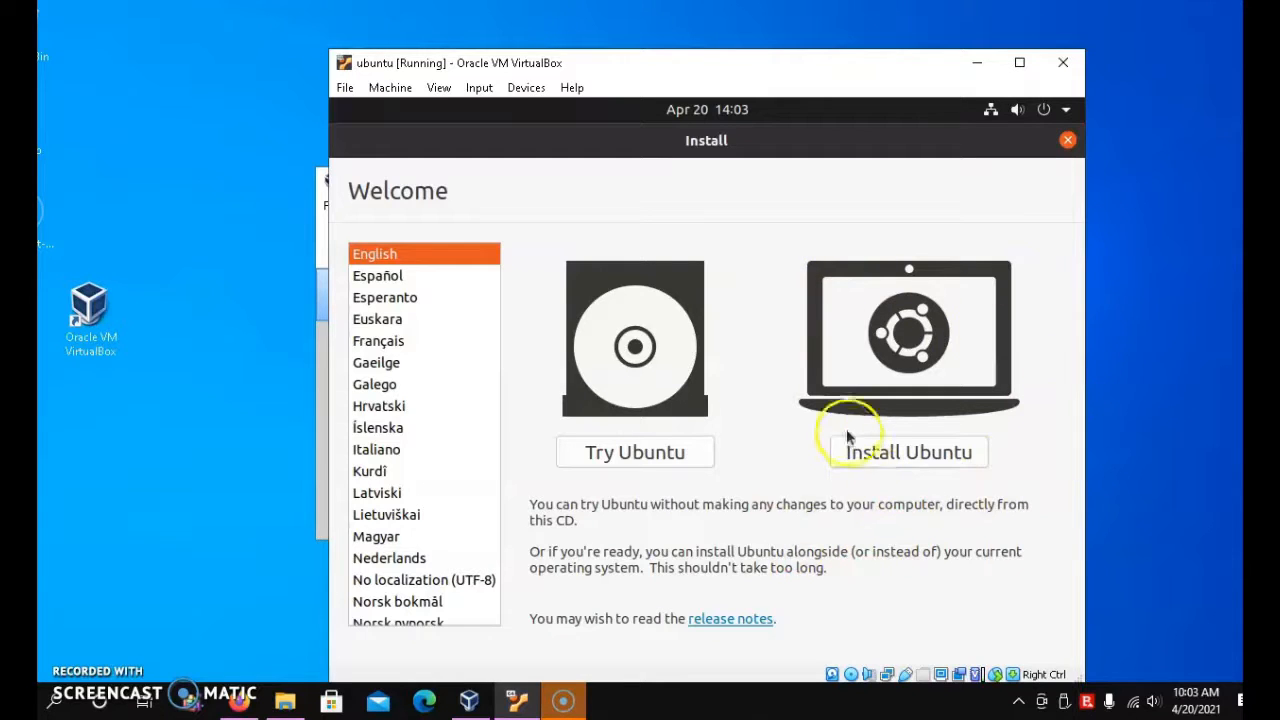
Step: Begin installing Ubuntu in English with the English (US) keyboard layout and a normal installation, without downloading updates or third-party software
left_click(908, 456)
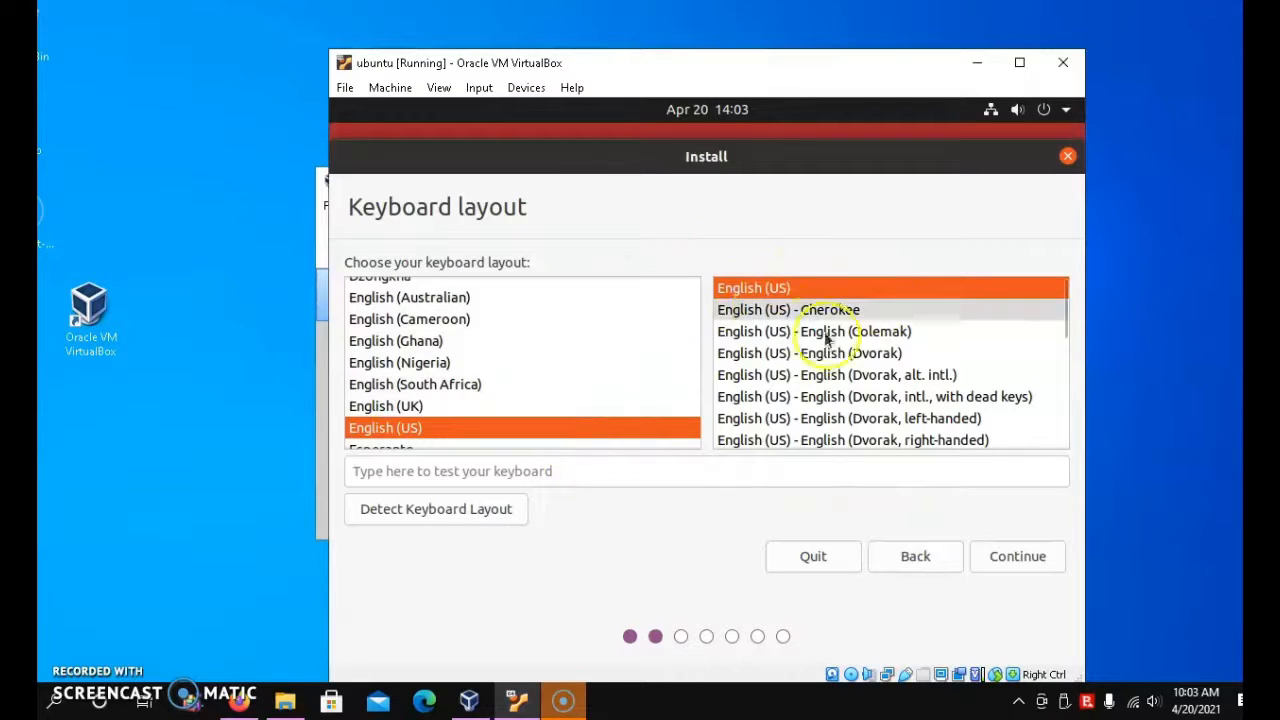
left_click(998, 556)
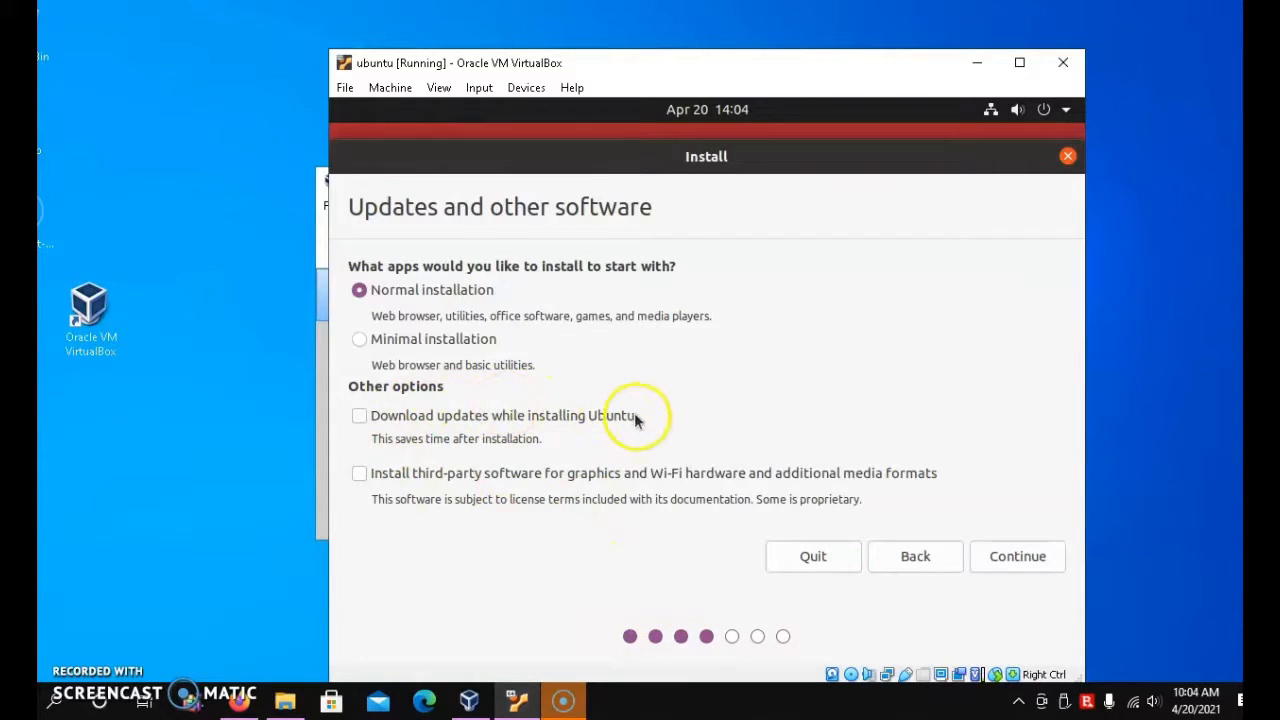
left_click(1015, 559)
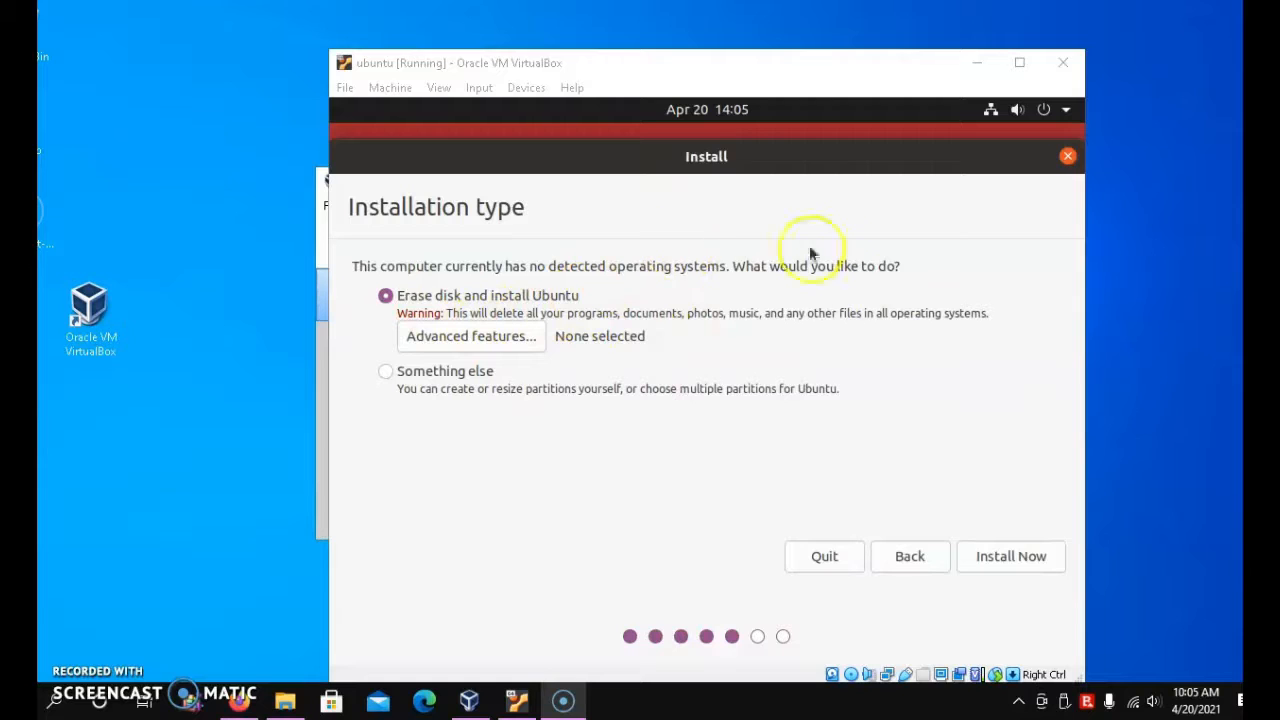
left_click(322, 193)
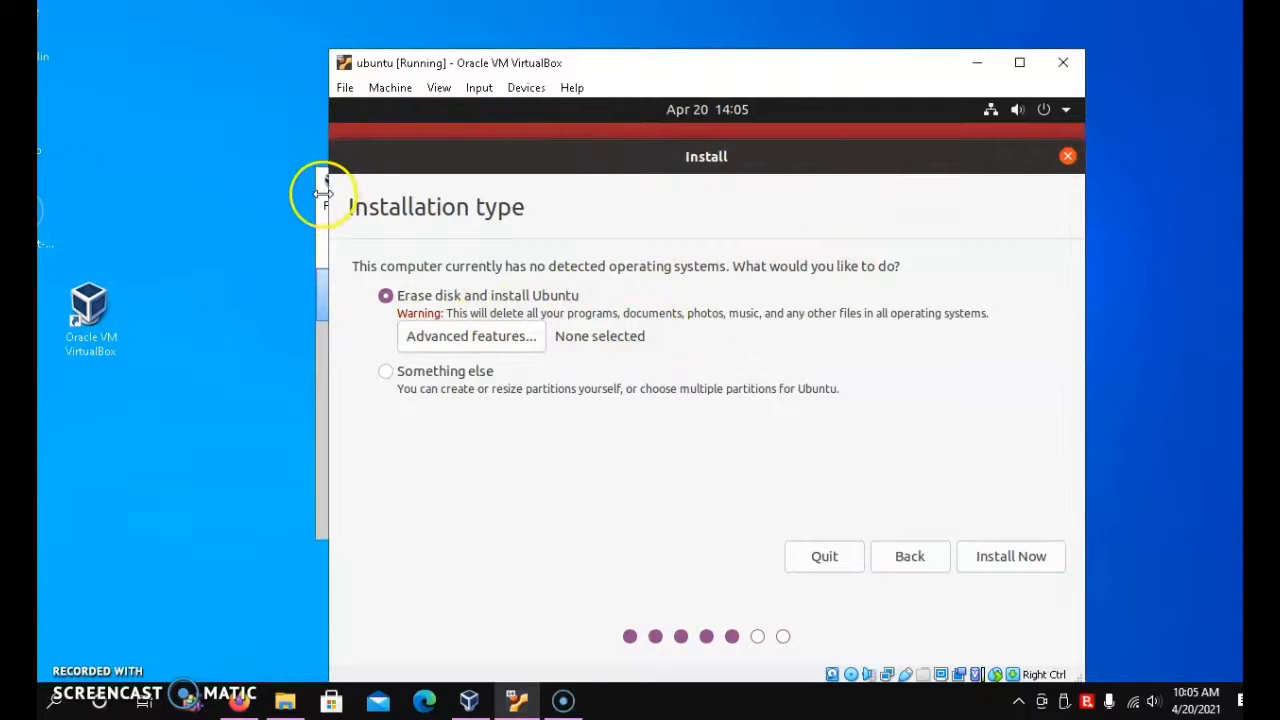
left_click(325, 203)
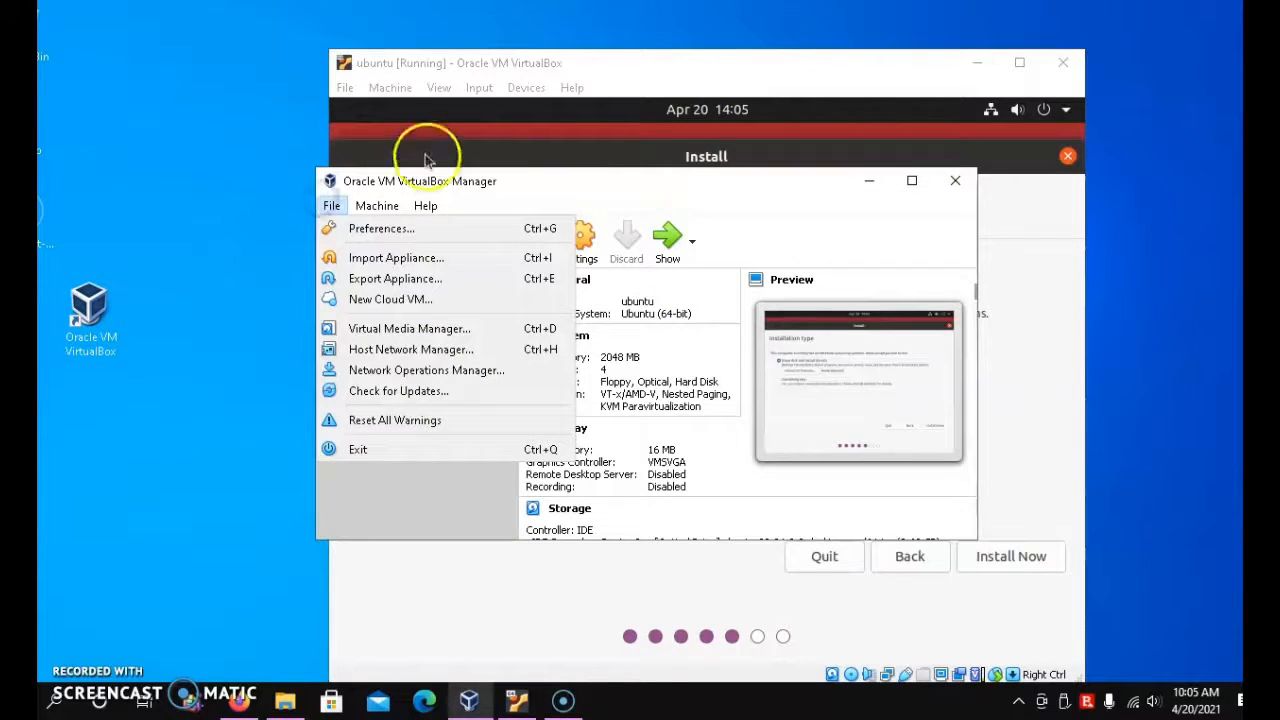
left_click(656, 70)
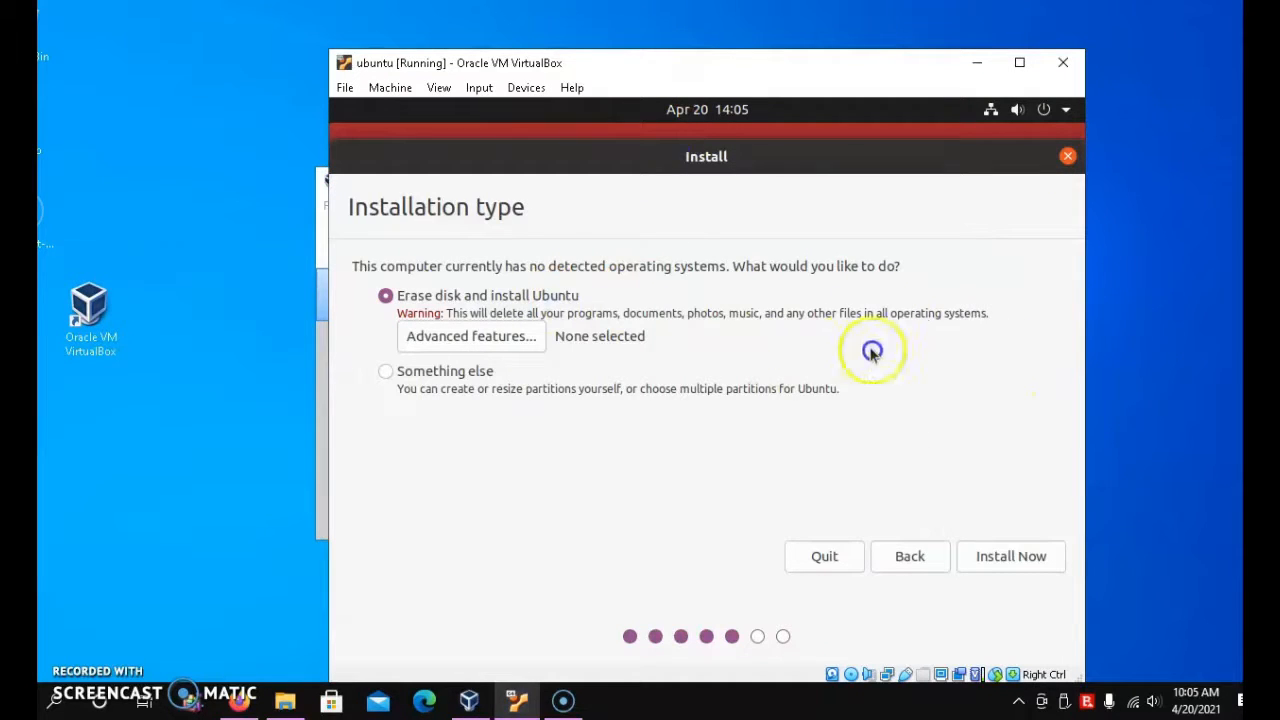
Step: Install Ubuntu with the erase-disk option, approve writing the changes to disk, and accept New York as the location
left_click(1012, 563)
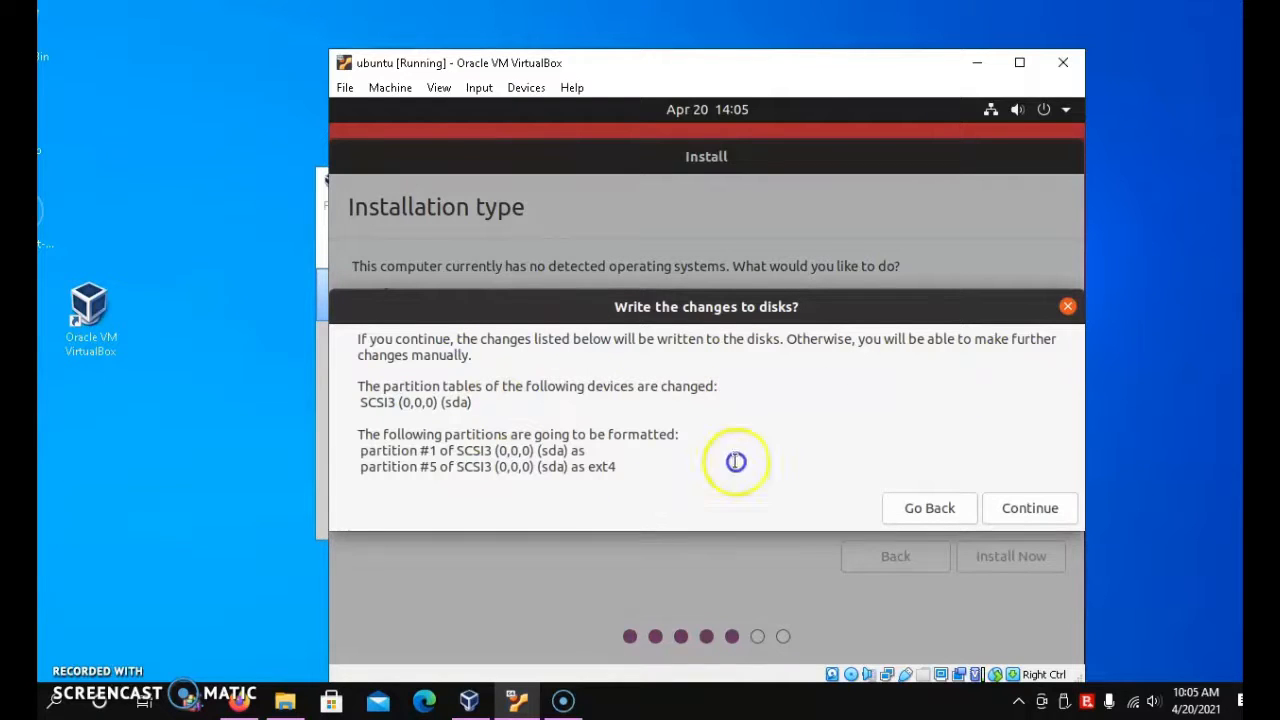
left_click(1045, 510)
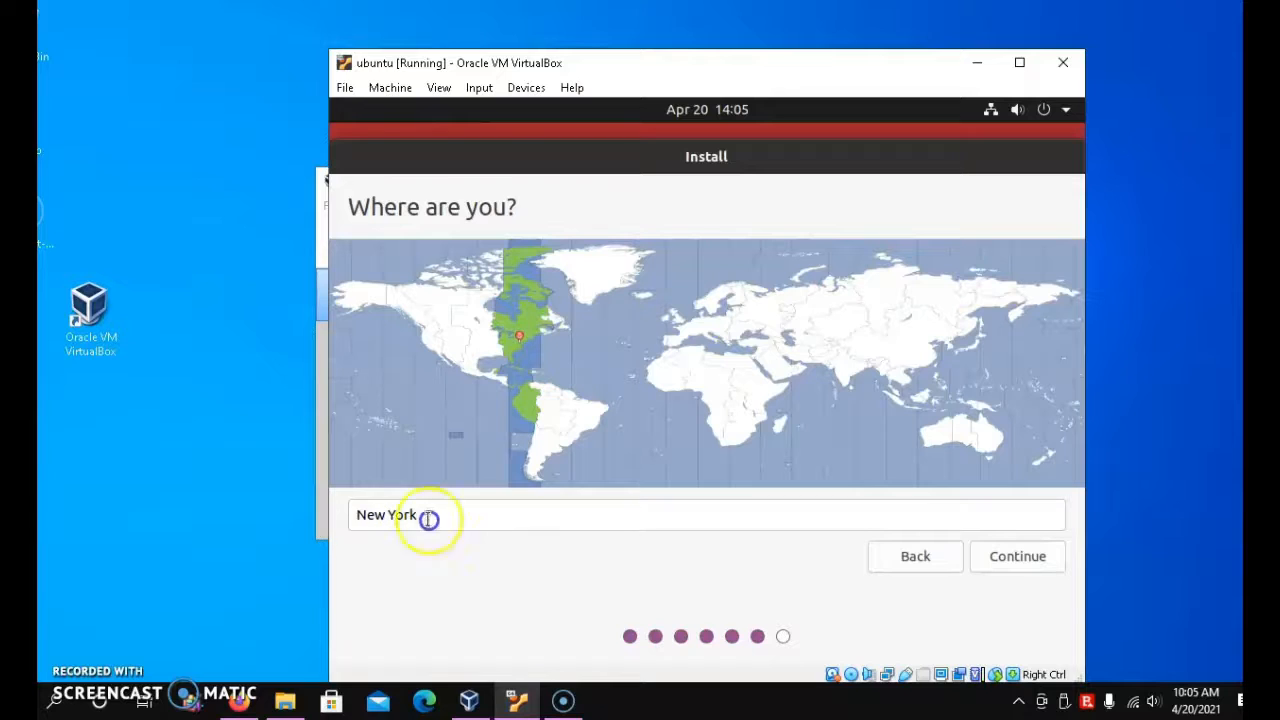
left_click(1017, 561)
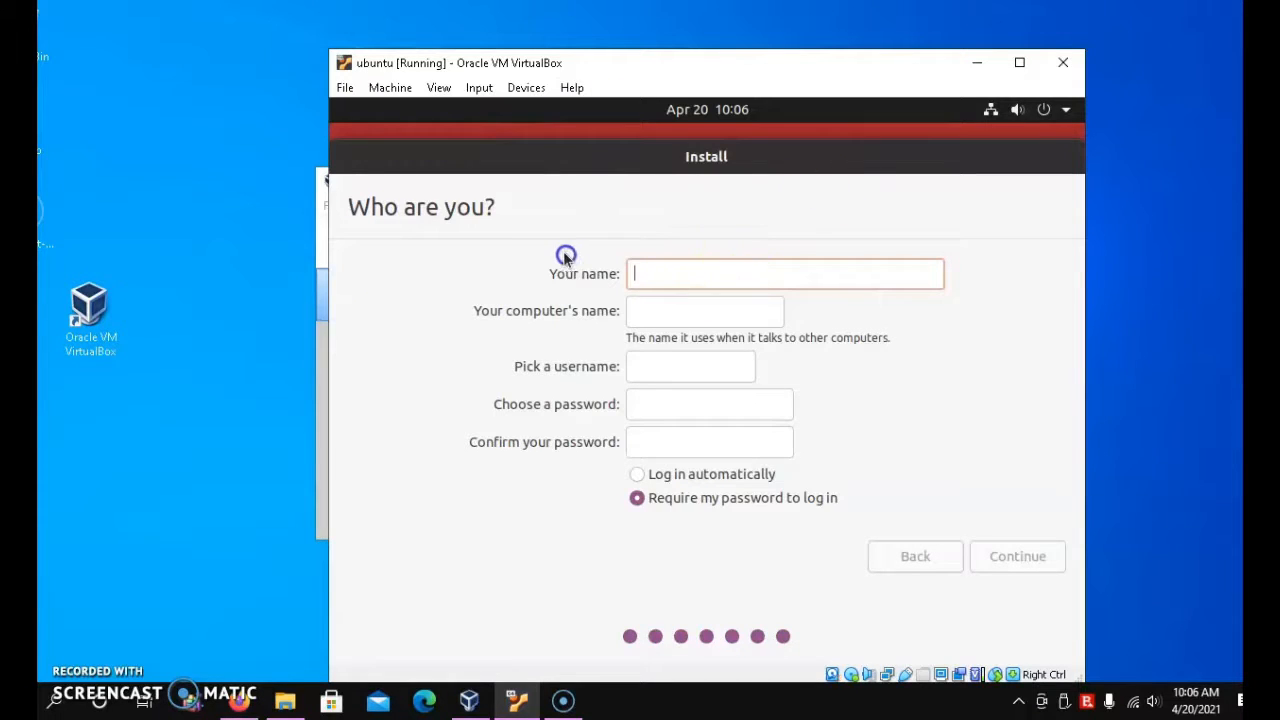
Step: Fill in the account owner's name, keep the suggested computer name and username, and enter and confirm the account password
left_click(677, 270)
type("matt")
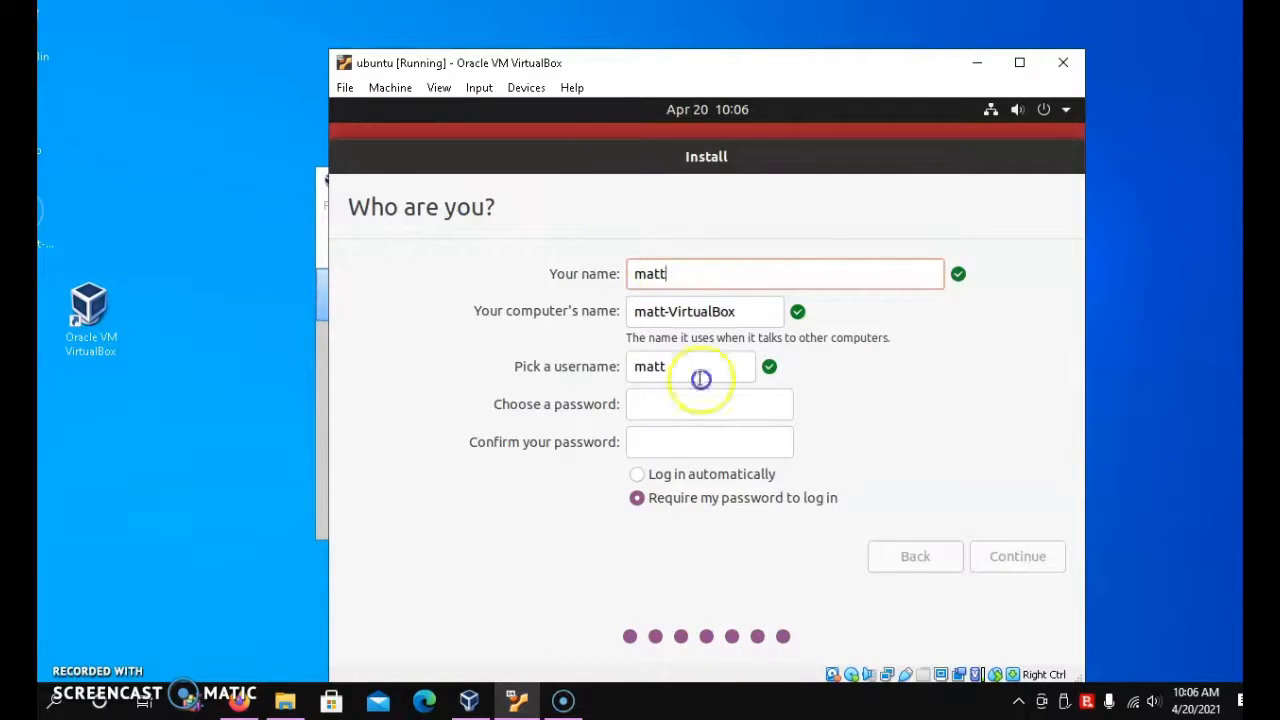
left_click(699, 403)
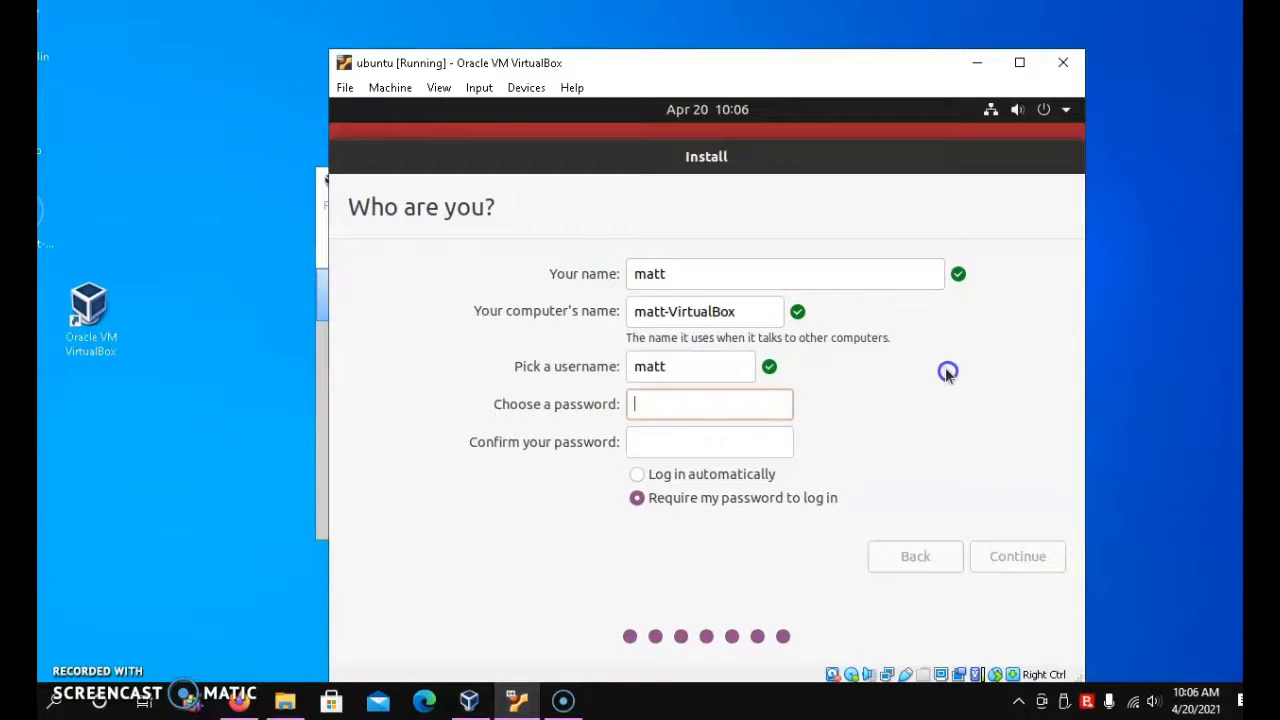
type("m")
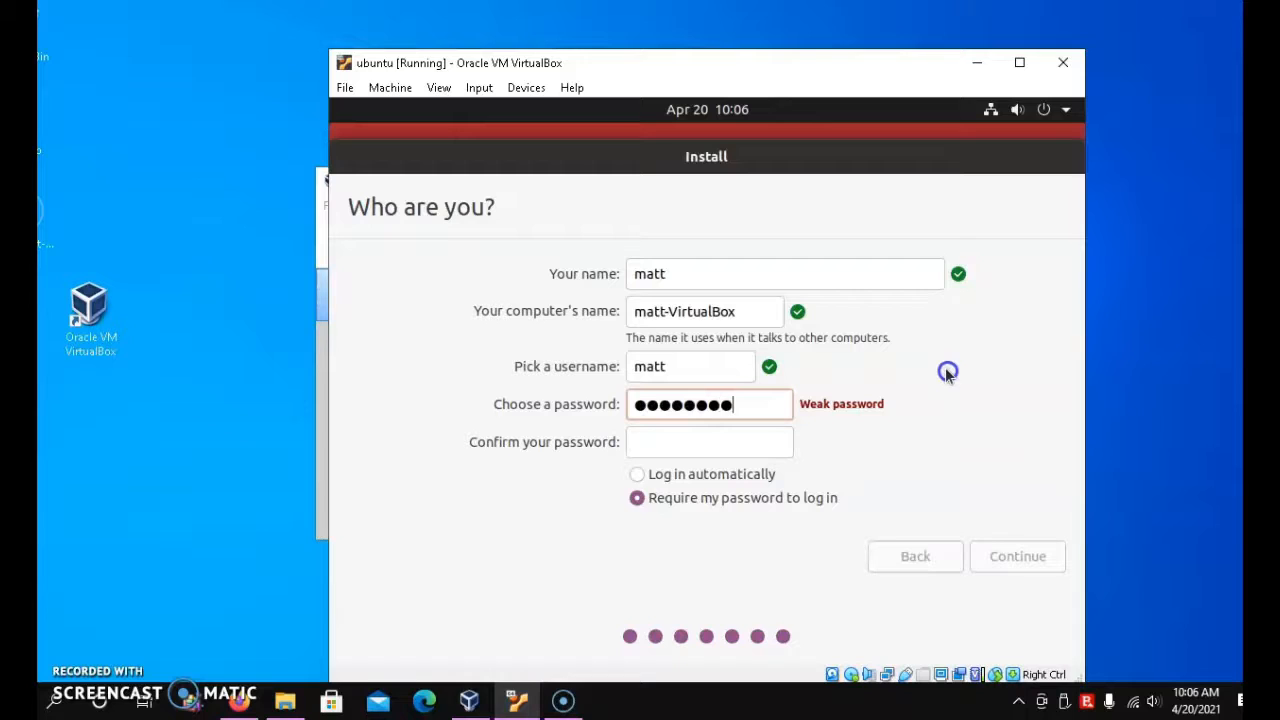
left_click(742, 452)
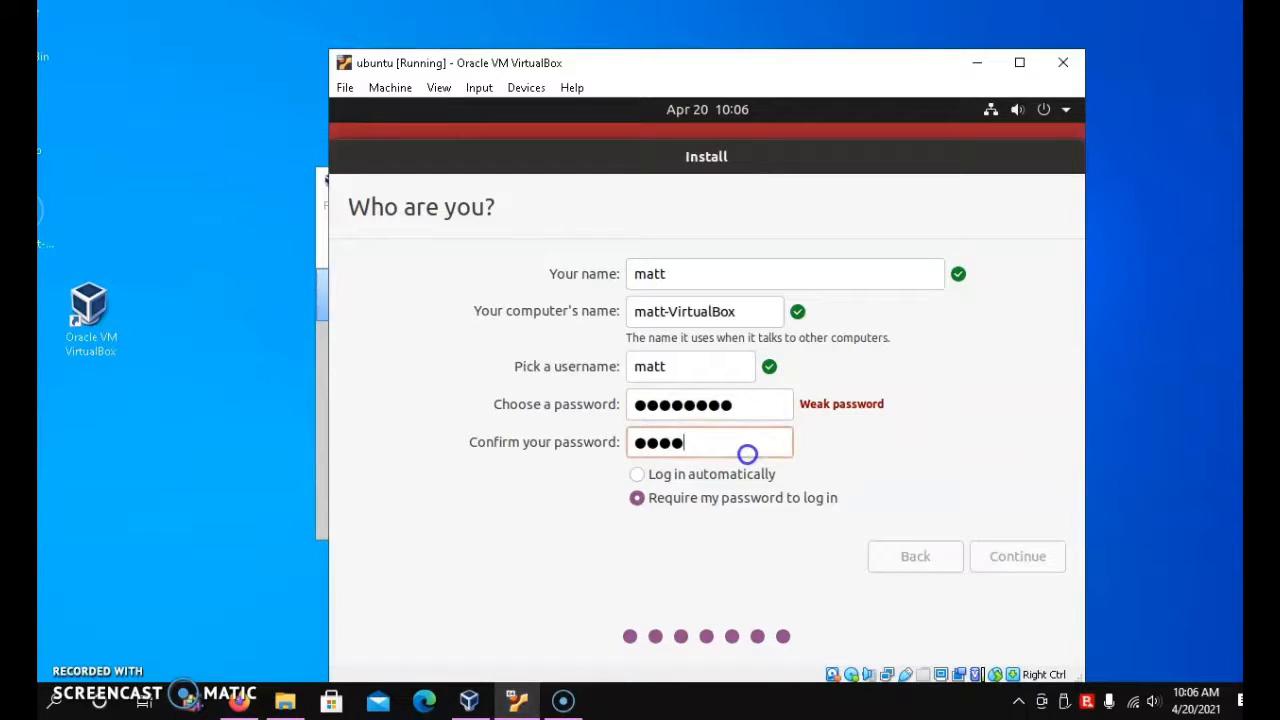
type("●●●●●●●●")
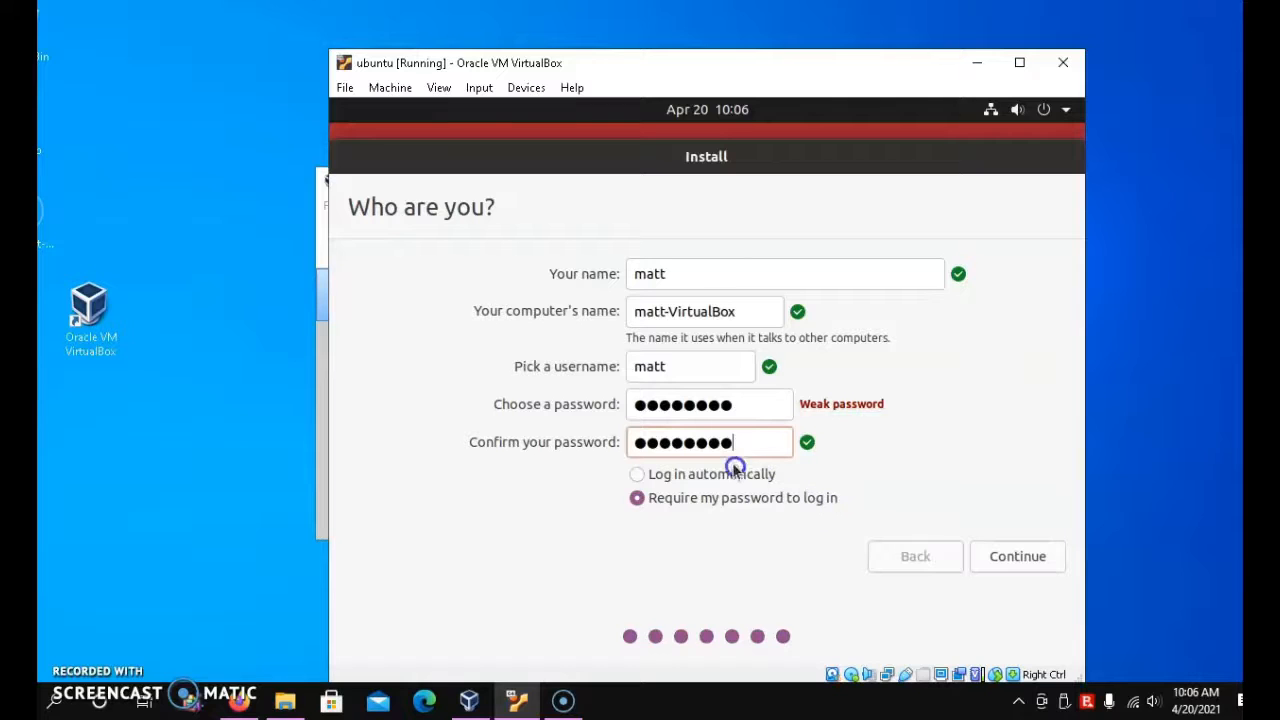
Step: Set the account to log in automatically, run the installation, and restart the virtual machine once it completes
left_click(690, 482)
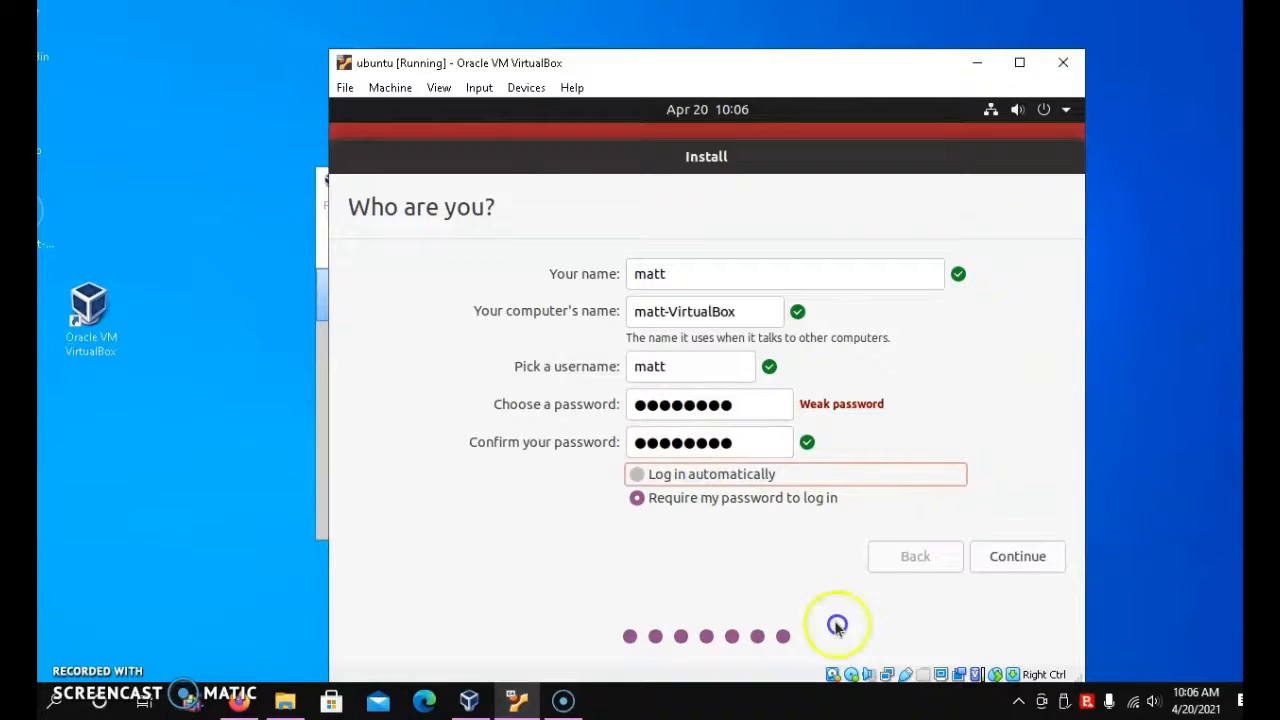
left_click(637, 478)
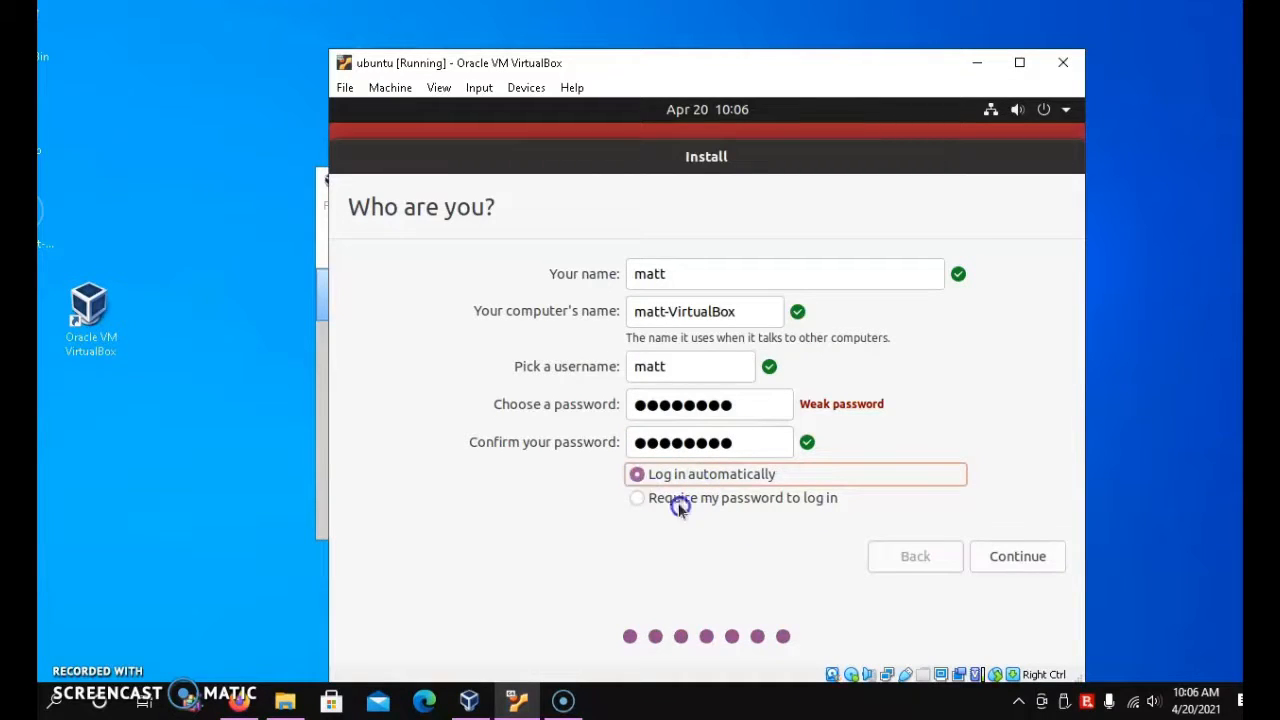
left_click(1007, 559)
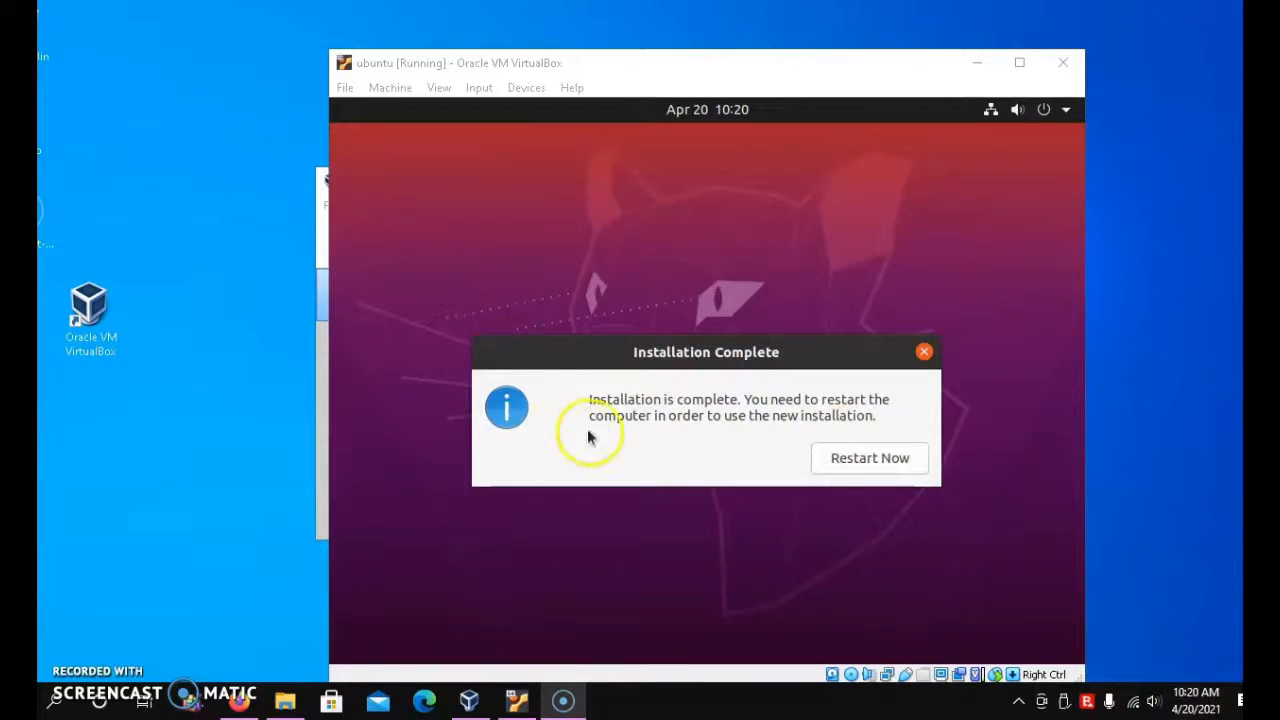
left_click(846, 460)
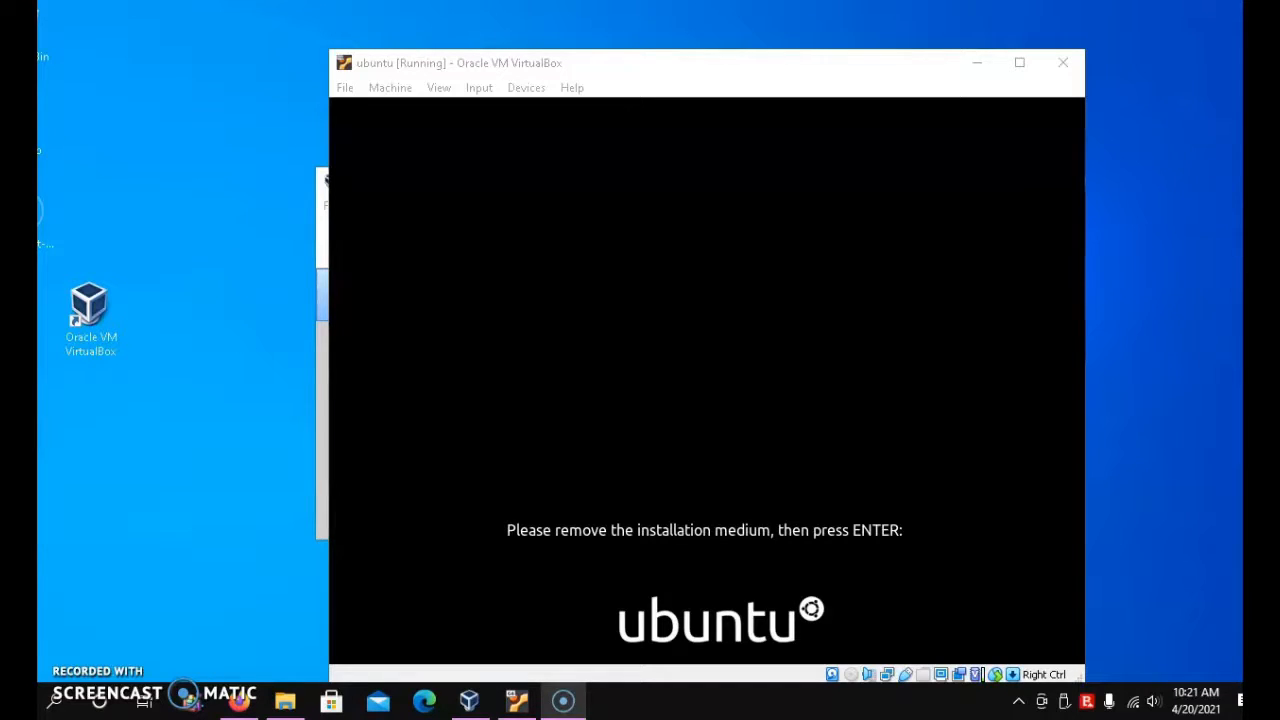
Step: Continue the restart past the installation medium prompt into Ubuntu, and skip connecting online accounts and setting up Livepatch
left_click(730, 349)
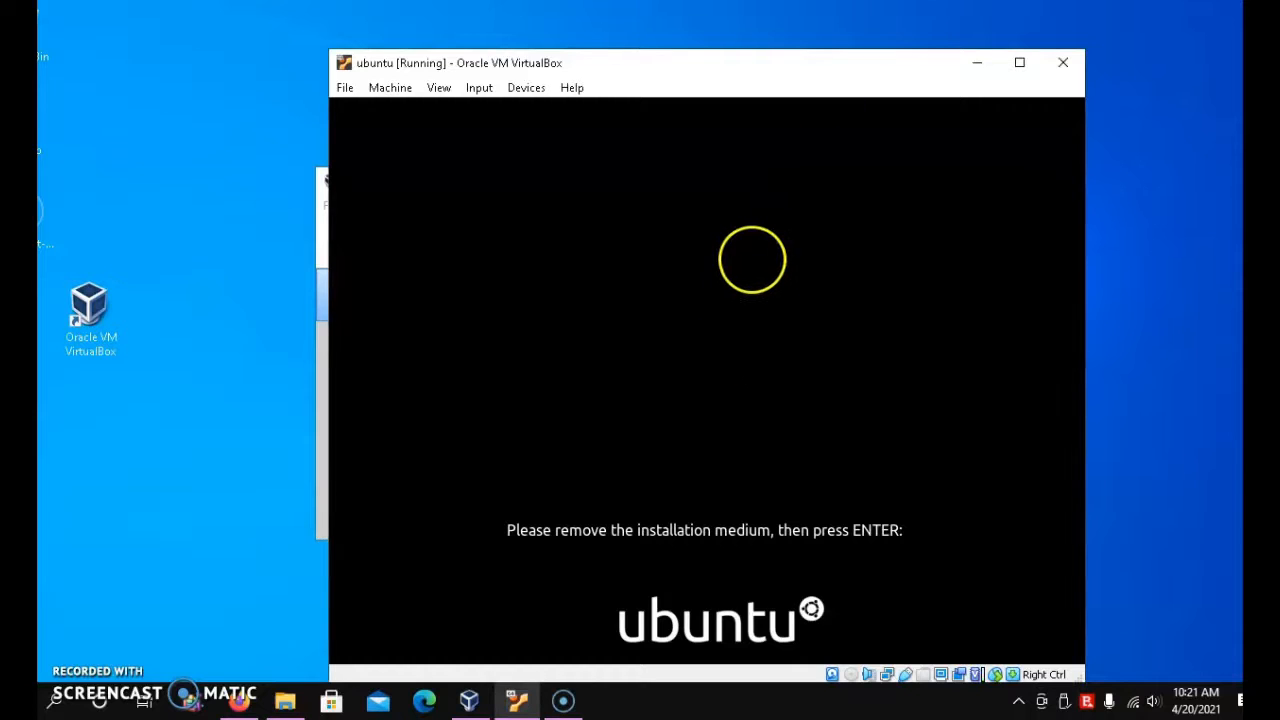
key("Return")
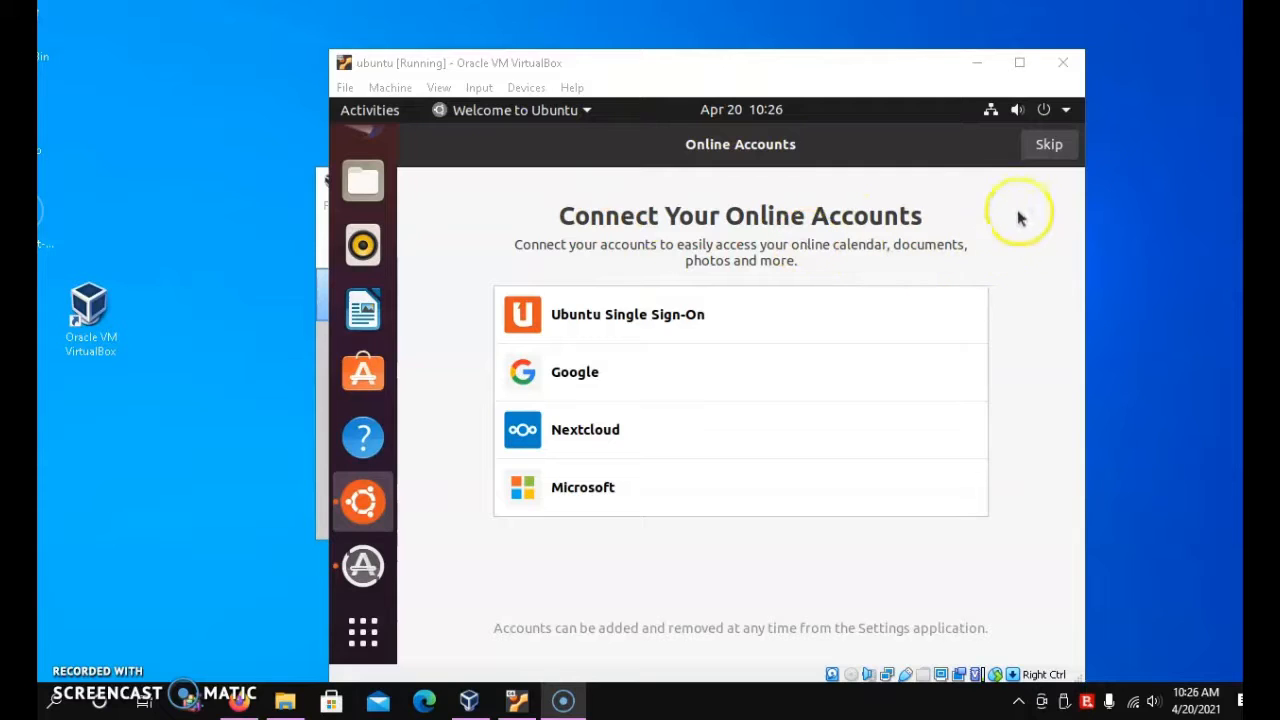
left_click(1050, 145)
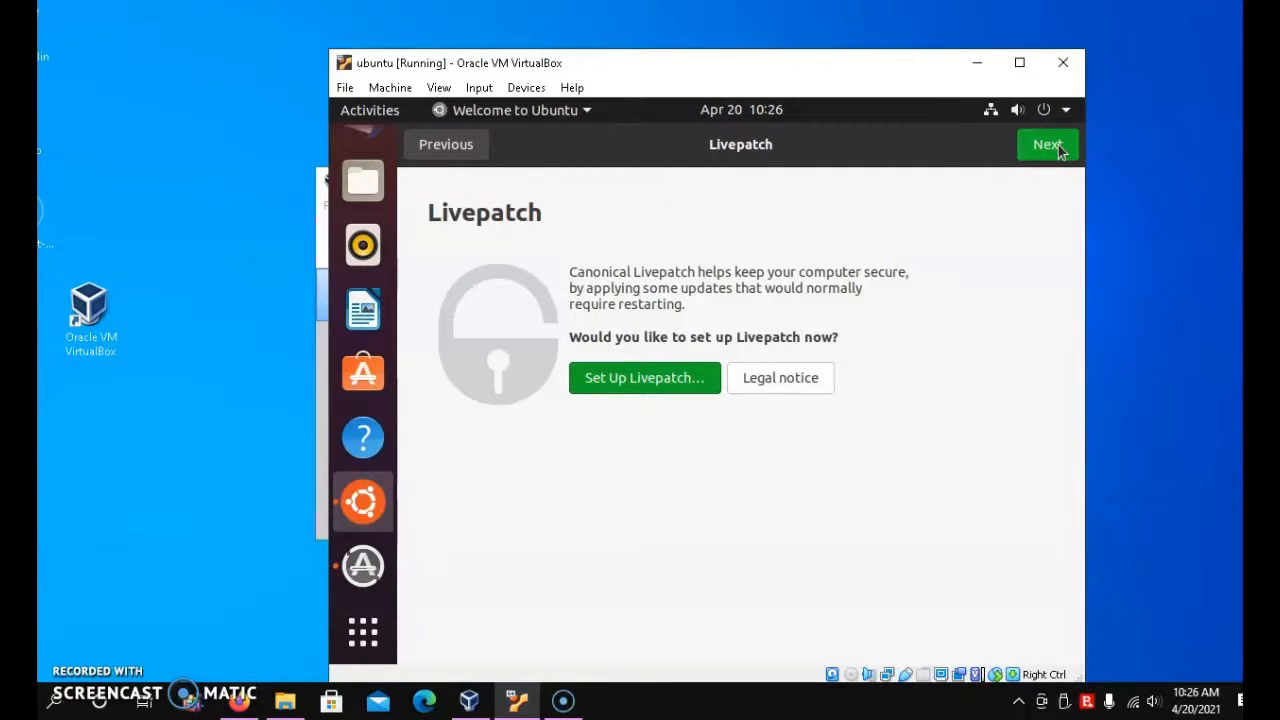
left_click(1058, 146)
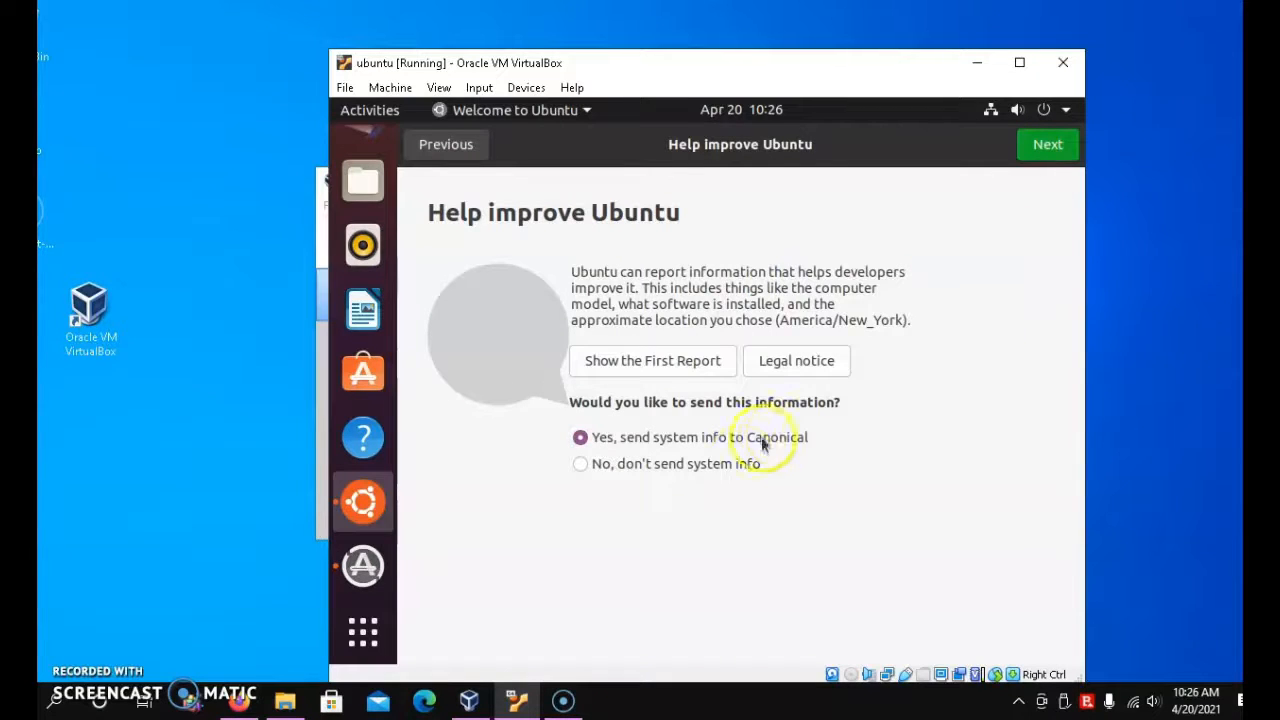
Step: Decline sending system info to Canonical, leave Location Services off, and finish the Ubuntu welcome setup
left_click(745, 464)
left_click(1044, 147)
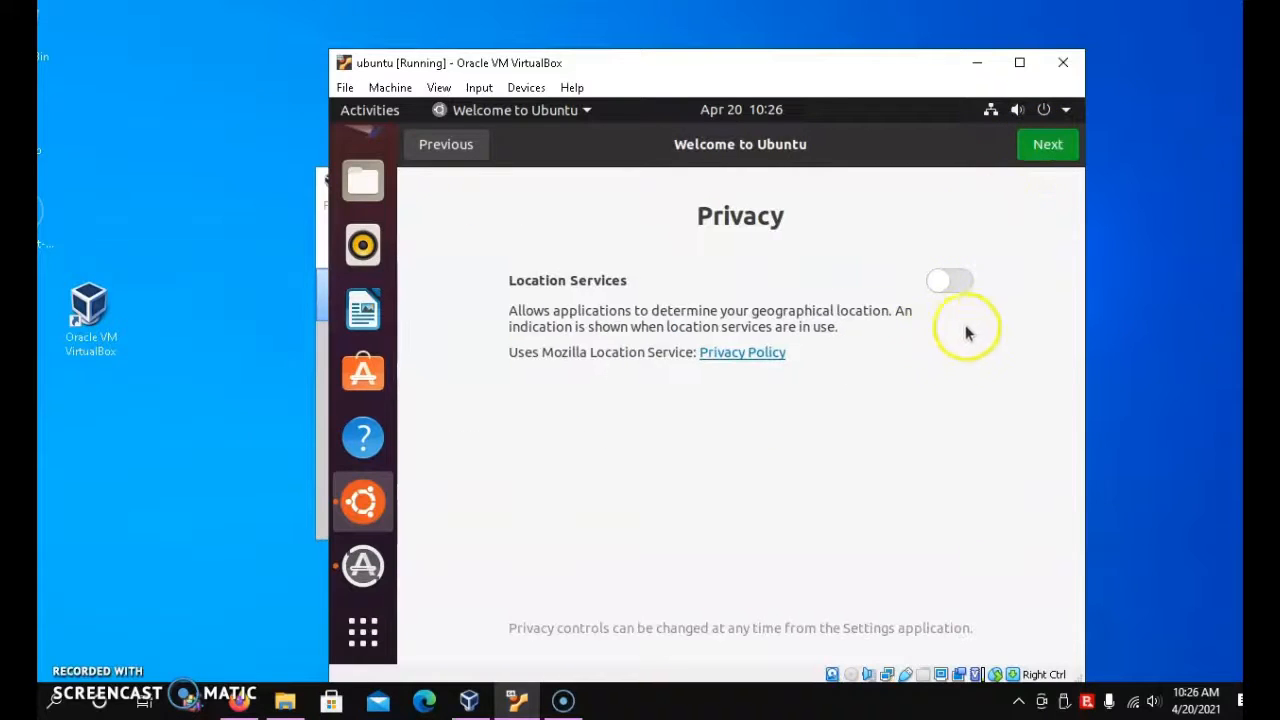
left_click(1047, 147)
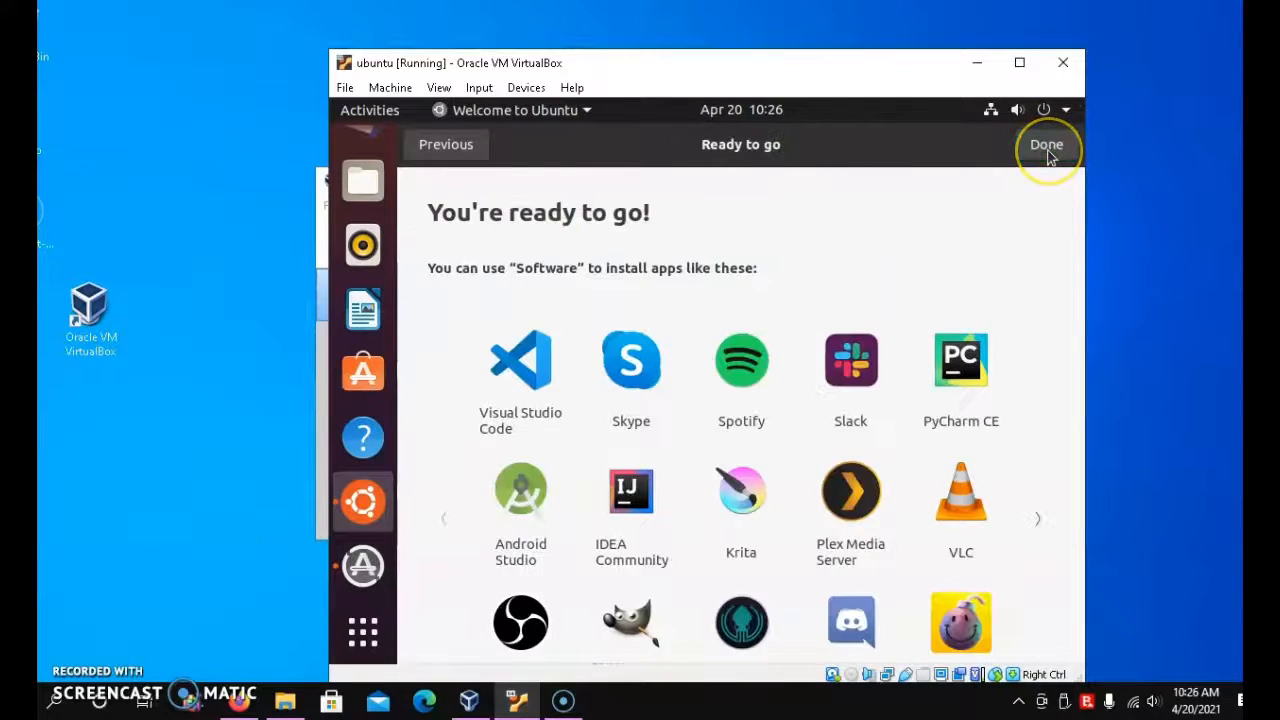
left_click(1047, 148)
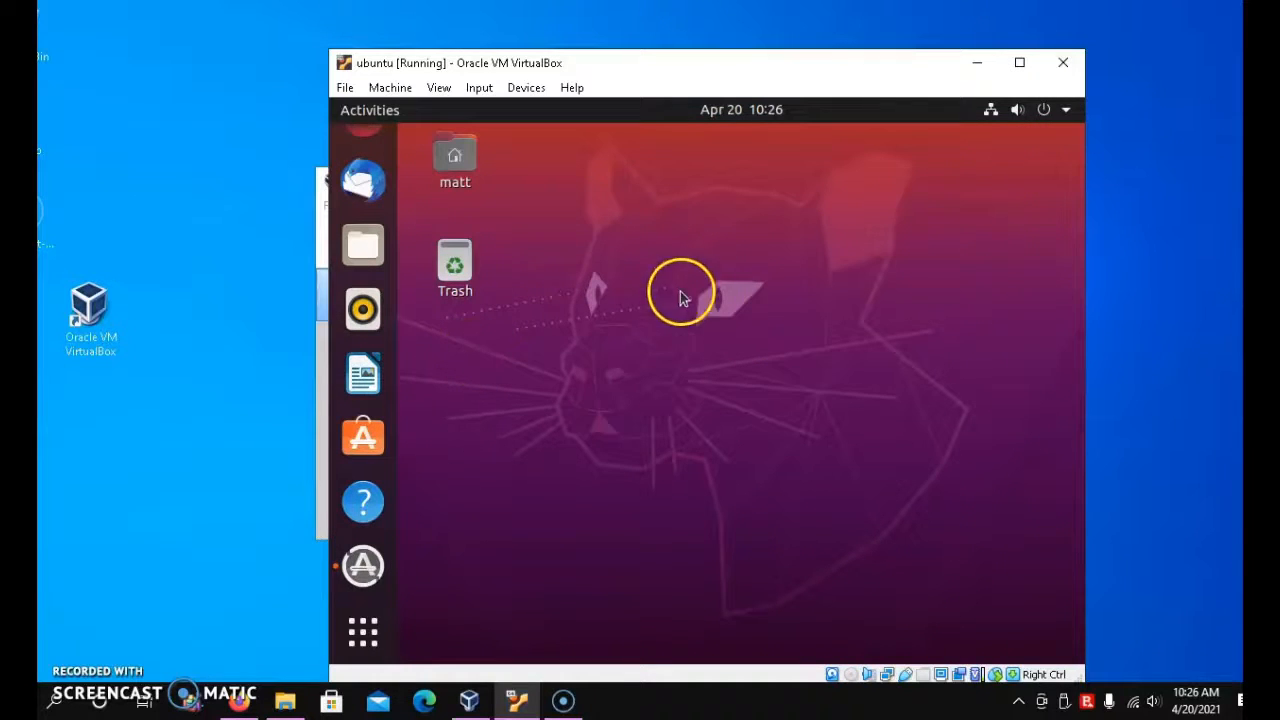
Step: Bring up the Software Updater and start installing the updated software issued for Ubuntu 20.04
left_click(370, 567)
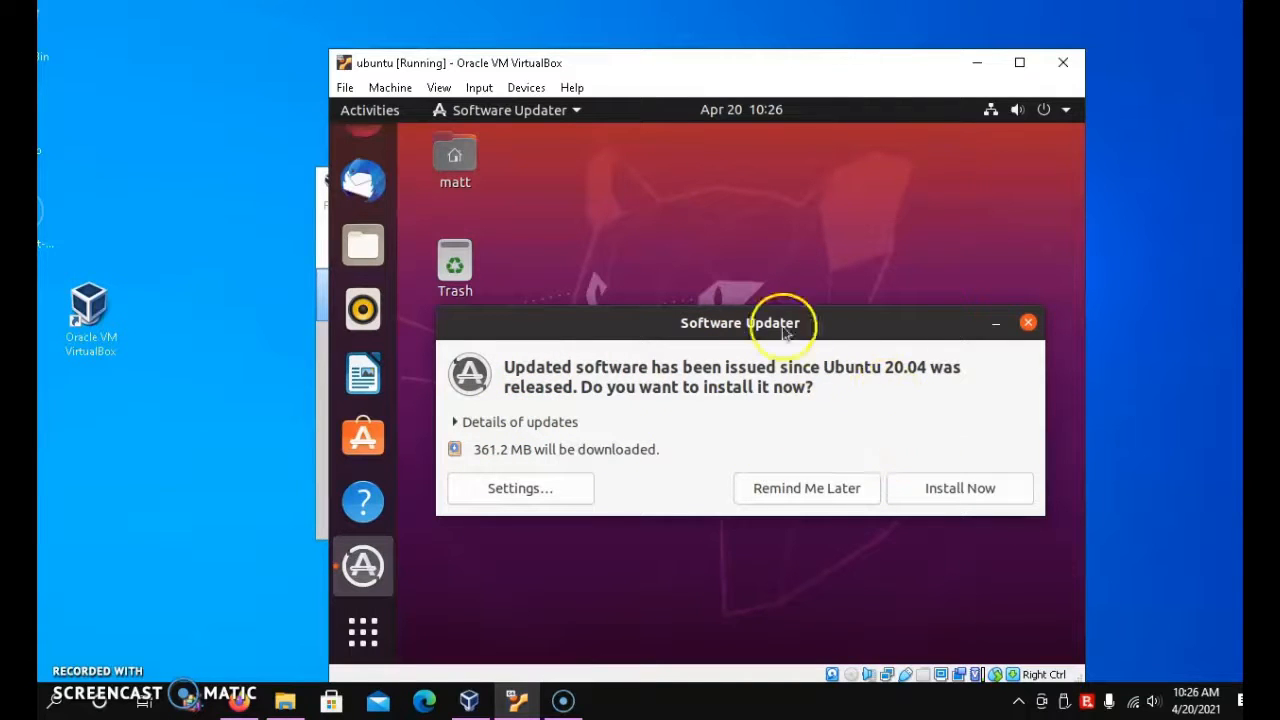
left_click(929, 490)
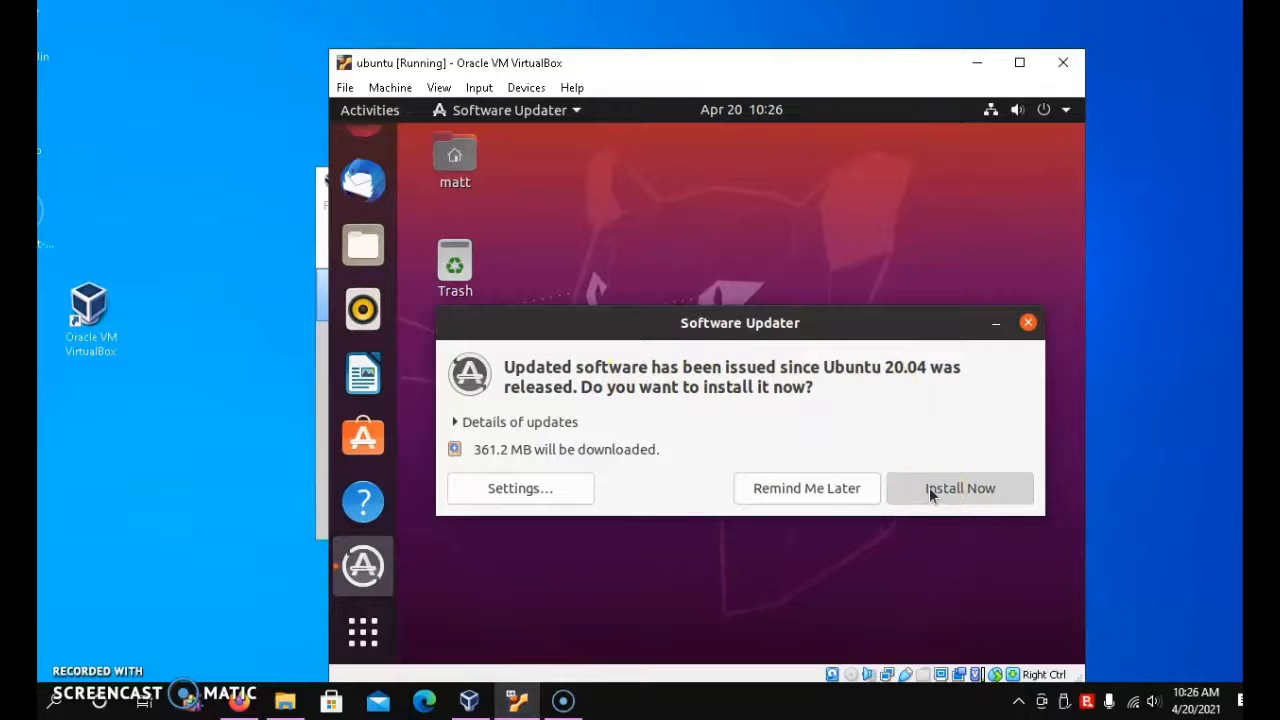